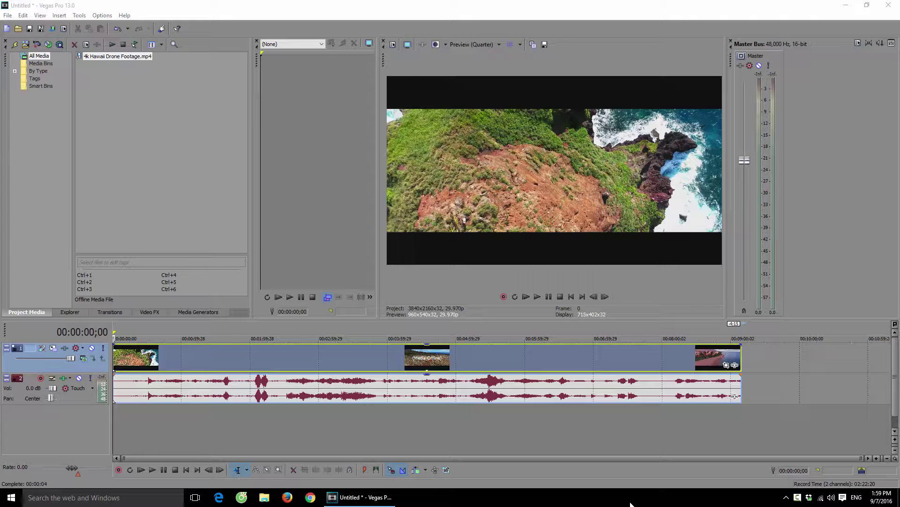
Open the Render As settings, include non-favorite templates, and examine the 4K templates under Sony XAVC / XAVC S
click(272, 339)
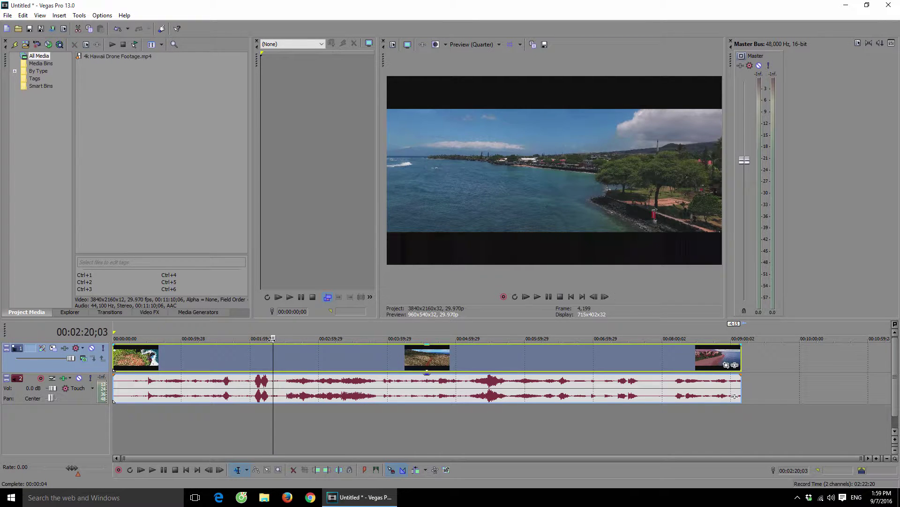
click(7, 15)
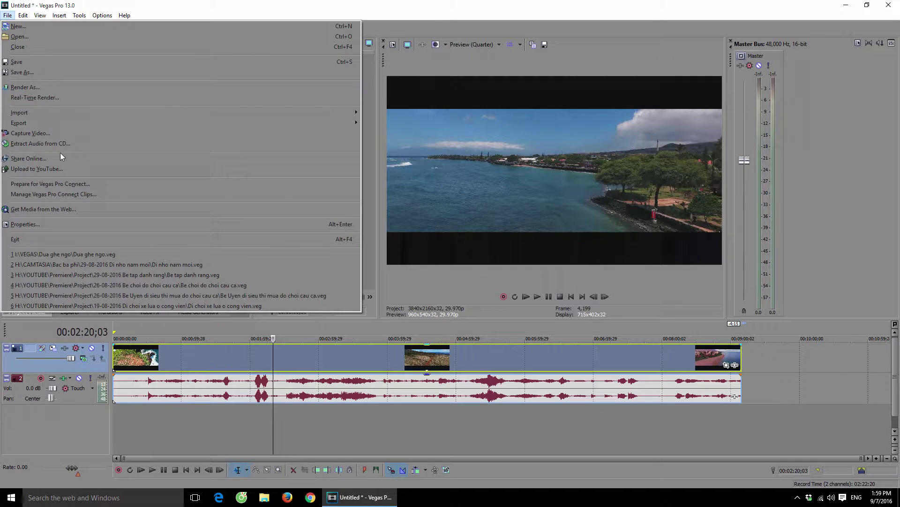
mouse_move(317, 126)
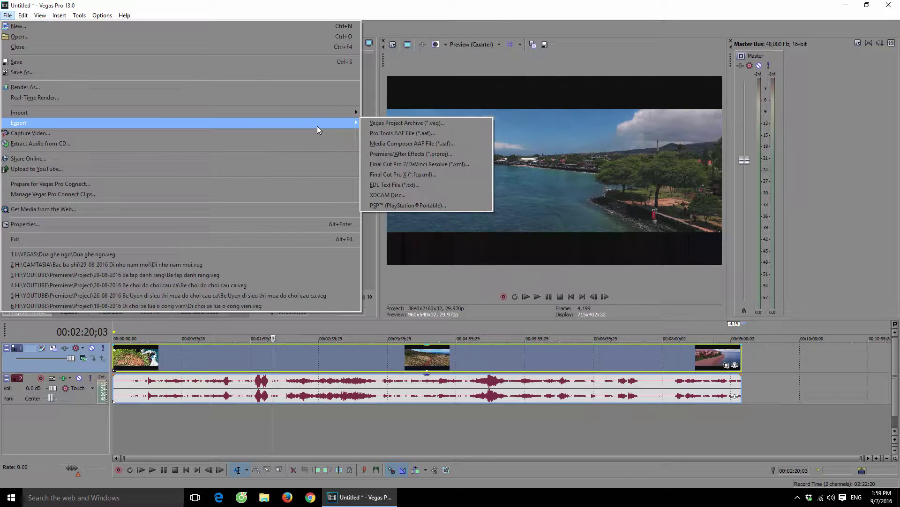
click(130, 88)
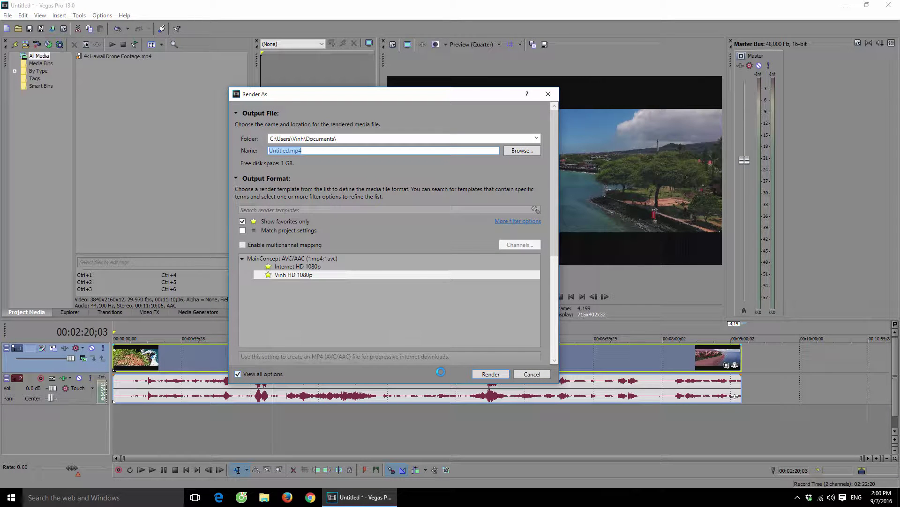
click(243, 221)
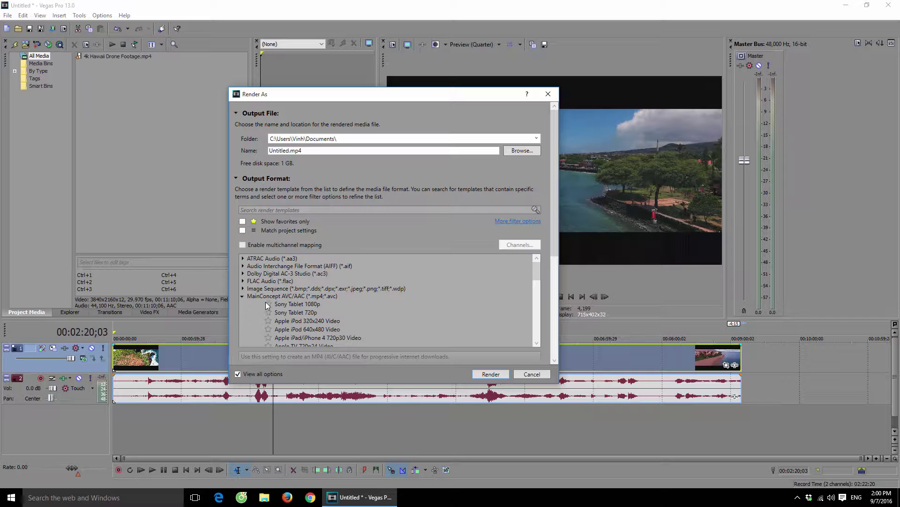
drag(540, 269, 547, 325)
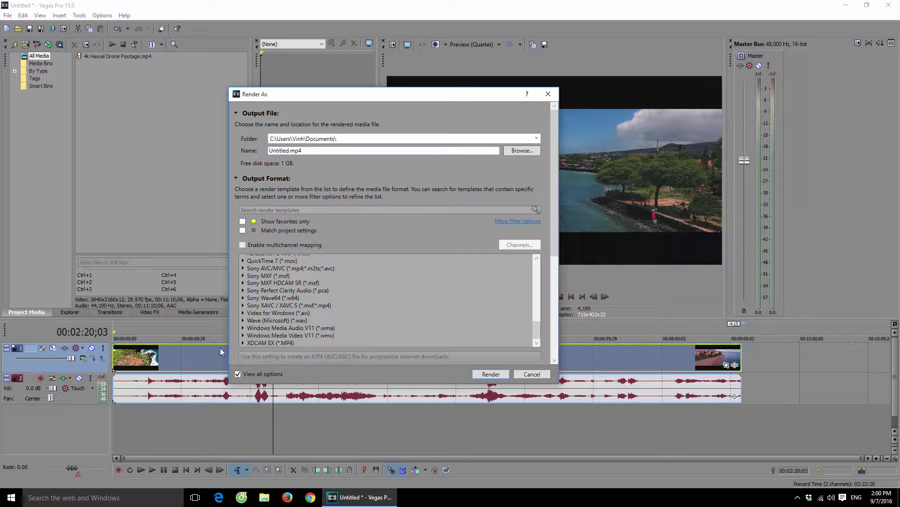
click(267, 306)
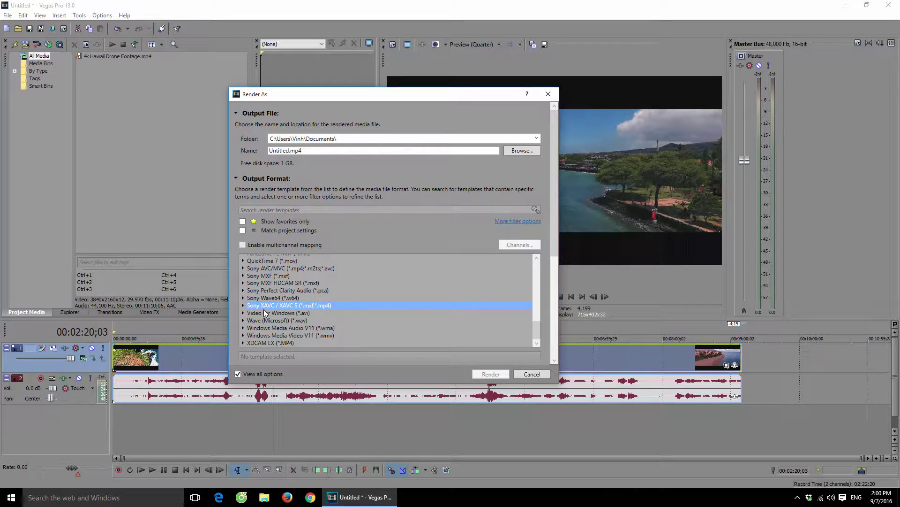
click(243, 305)
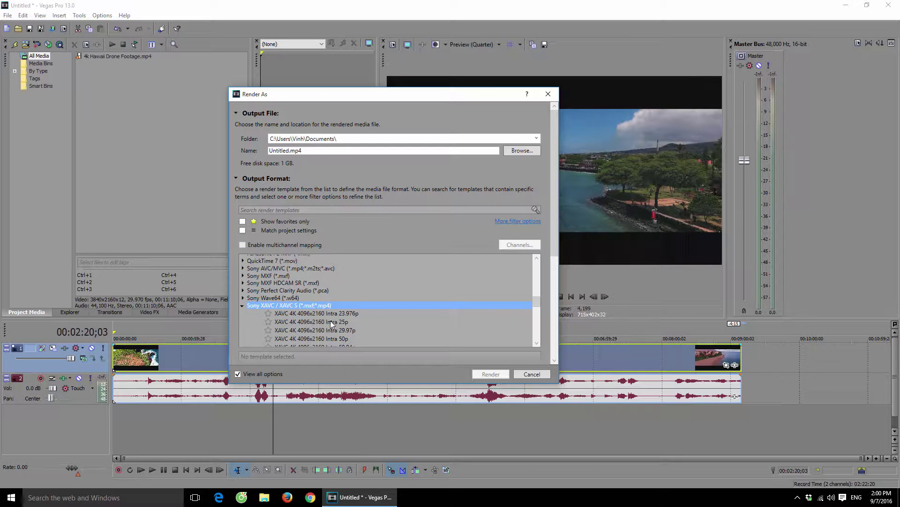
mouse_move(537, 301)
mouse_down()
mouse_move(543, 329)
mouse_move(544, 313)
mouse_move(534, 315)
mouse_up()
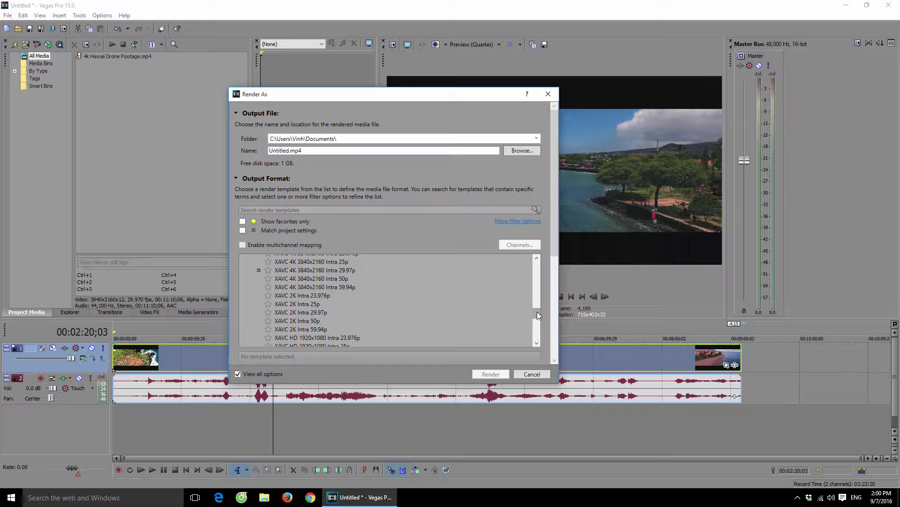
scroll(538, 315, up, 5)
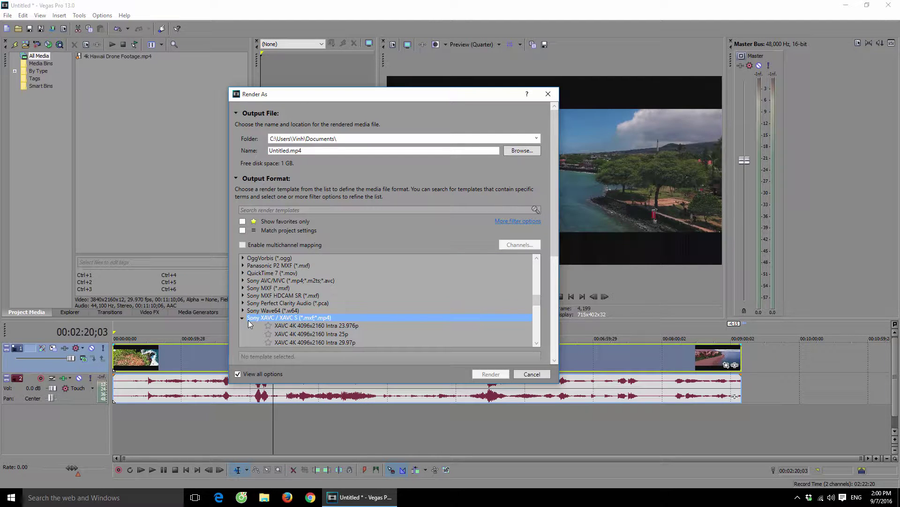
click(243, 317)
mouse_move(539, 324)
mouse_down()
mouse_move(538, 332)
mouse_move(540, 316)
mouse_move(542, 334)
mouse_up()
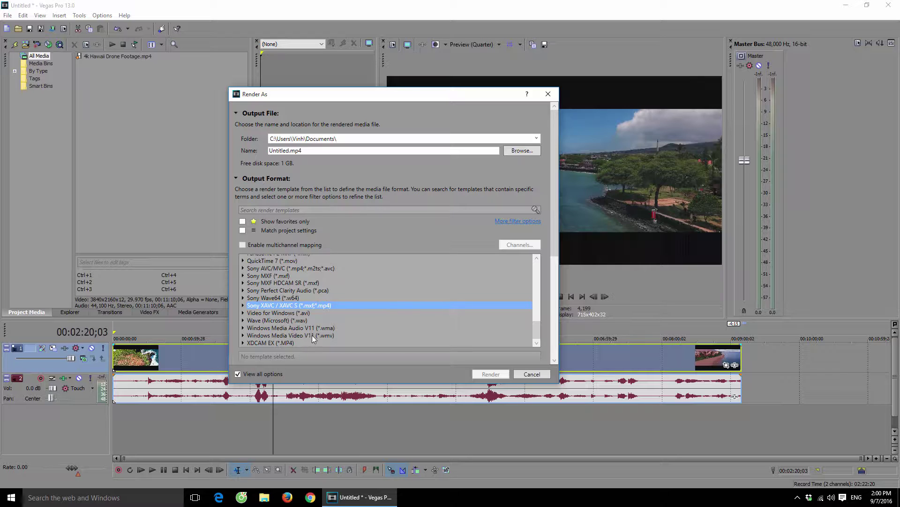
click(275, 334)
scroll(538, 322, down, 3)
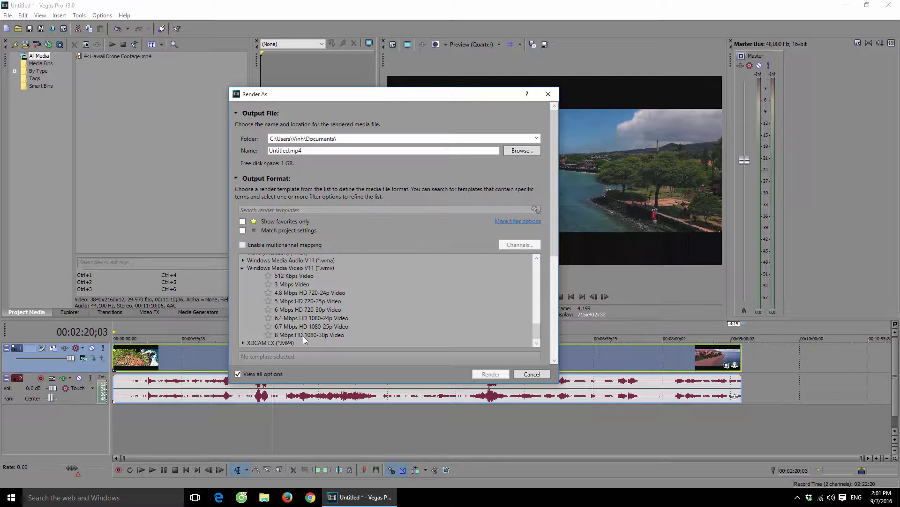
click(285, 334)
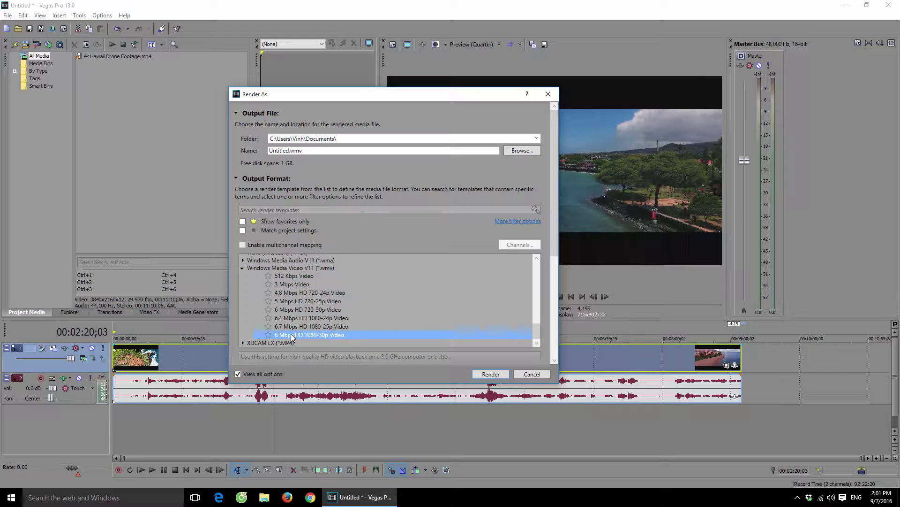
click(535, 374)
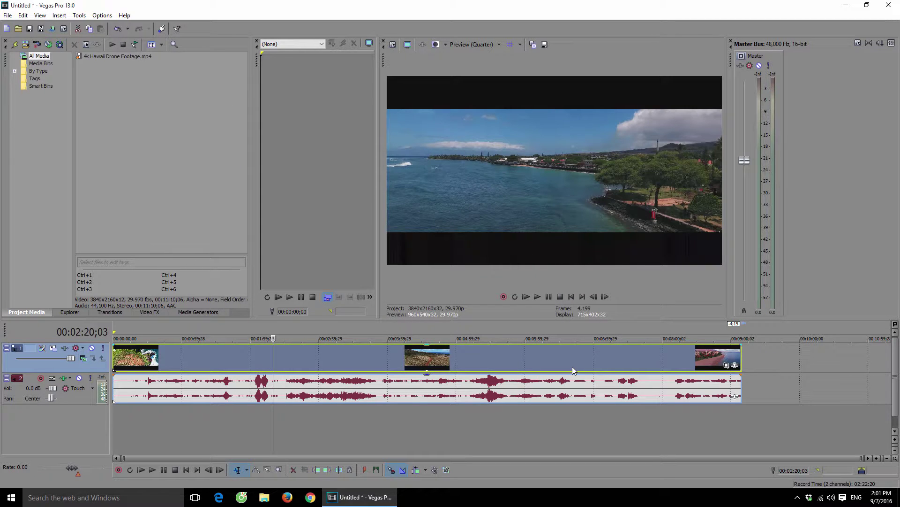
Set the loop region to span the whole clip, from 00:00:00;00 to 00:09:09;13
click(638, 334)
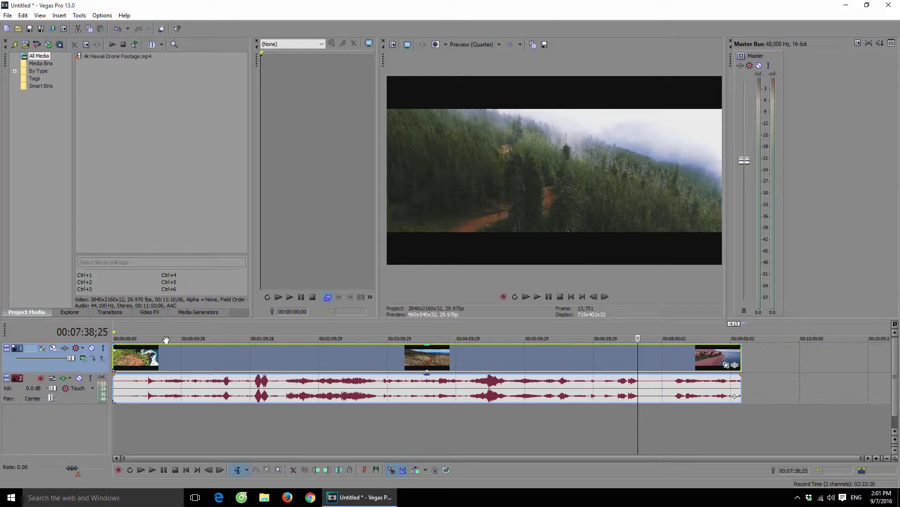
drag(139, 333, 715, 338)
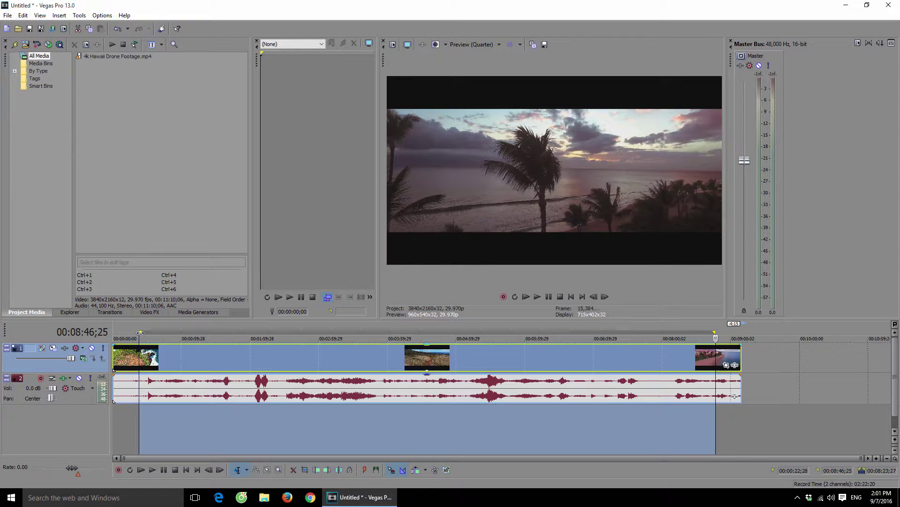
drag(140, 334, 111, 333)
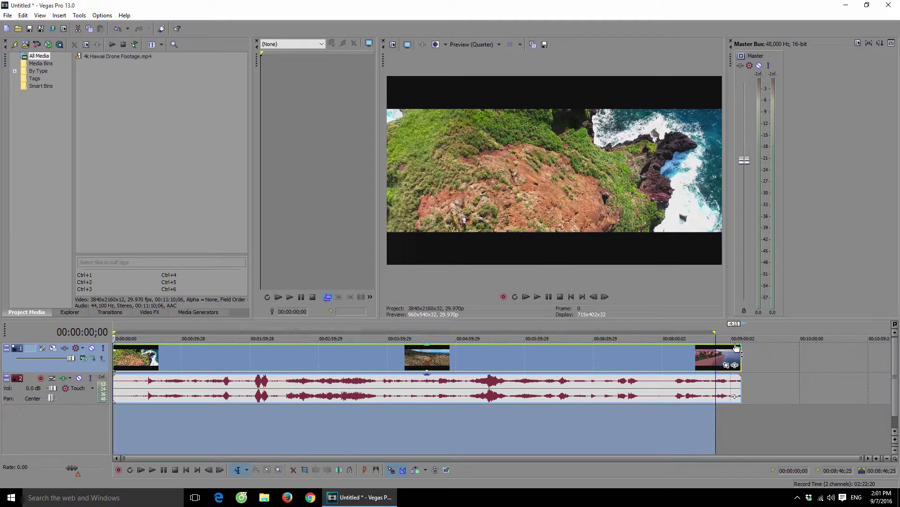
drag(714, 333, 741, 334)
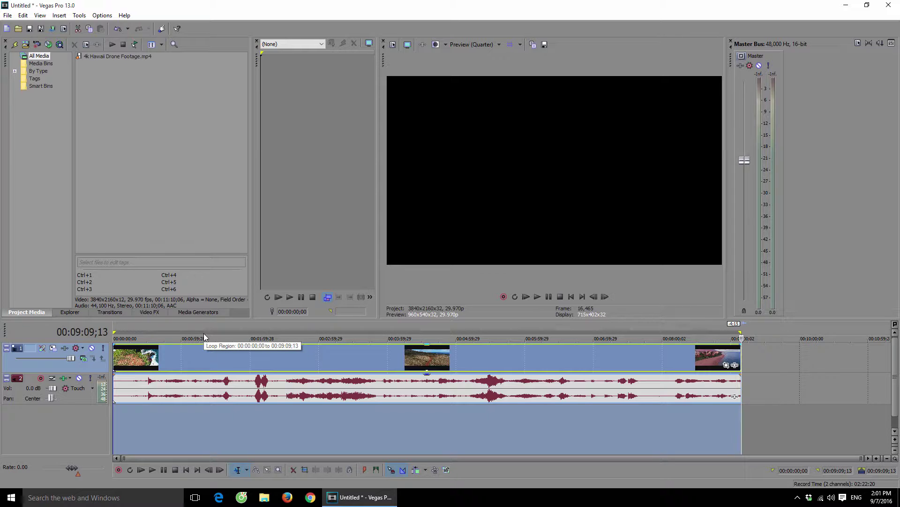
Start Render As, include non-favorite templates, and choose the 8 Mbps HD 1080-30p Video template under Windows Media Video V11
click(5, 16)
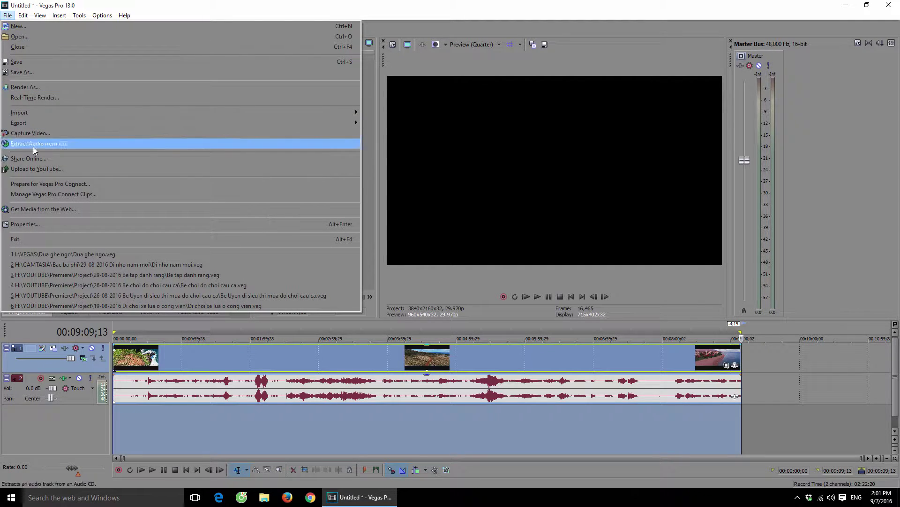
mouse_move(240, 126)
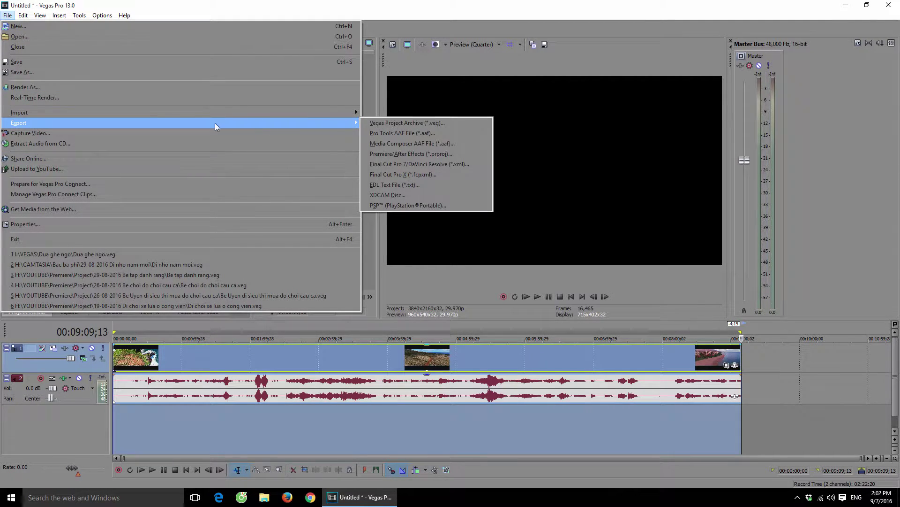
click(43, 87)
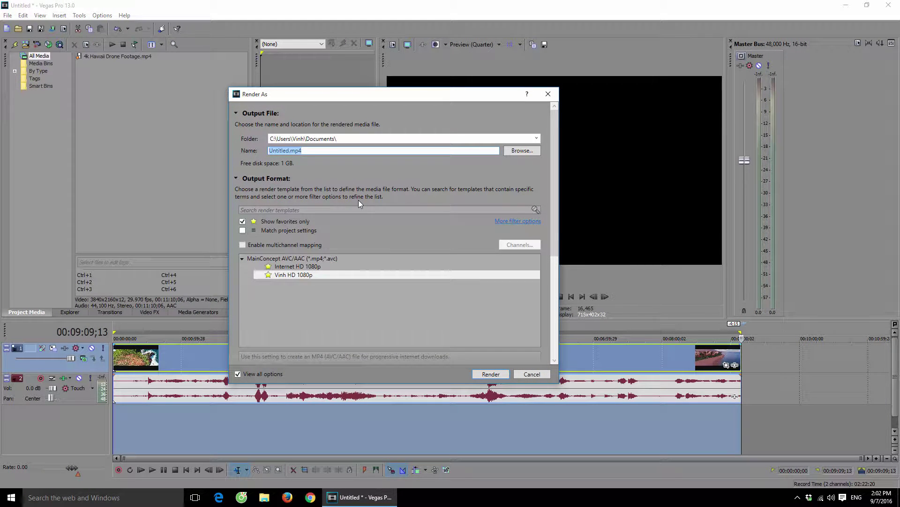
click(243, 221)
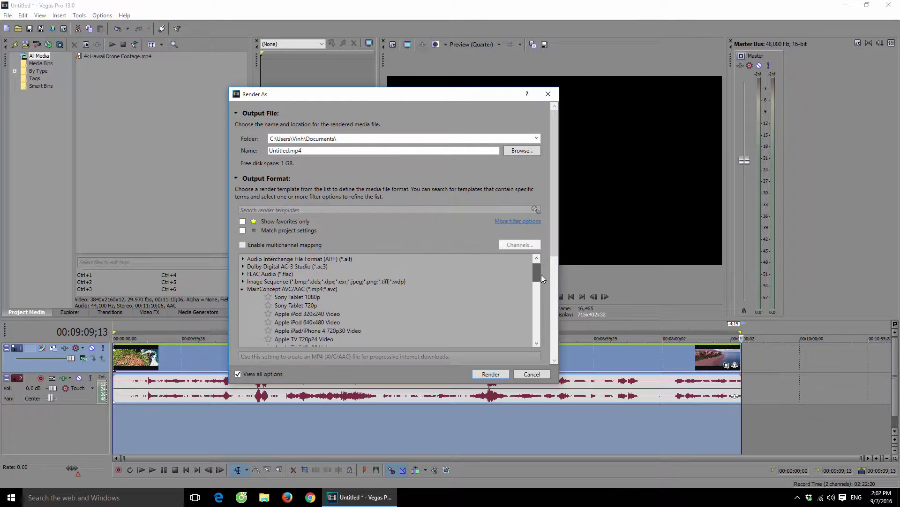
click(242, 291)
scroll(256, 298, down, 4)
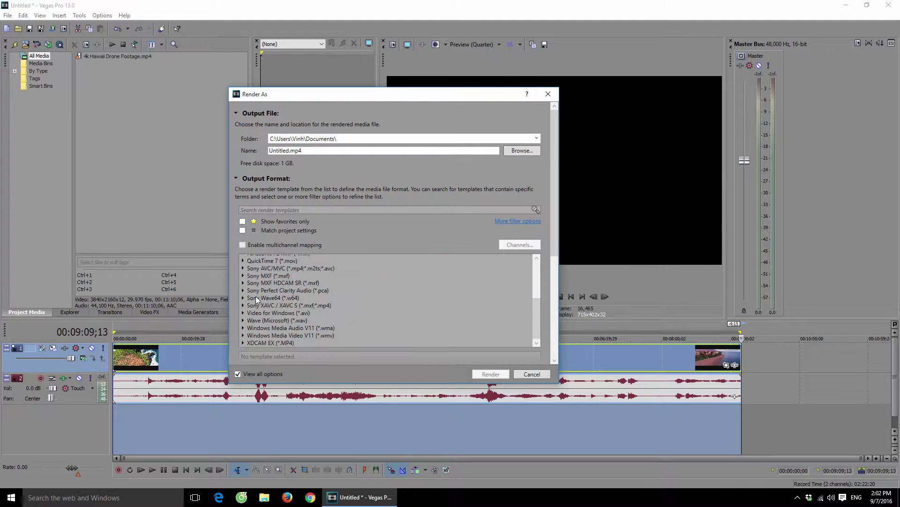
click(243, 335)
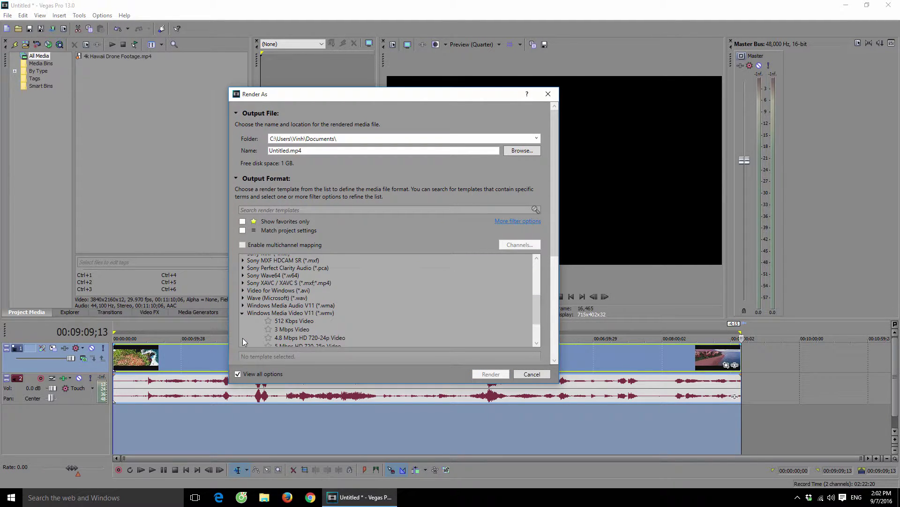
scroll(248, 319, down, 2)
click(294, 335)
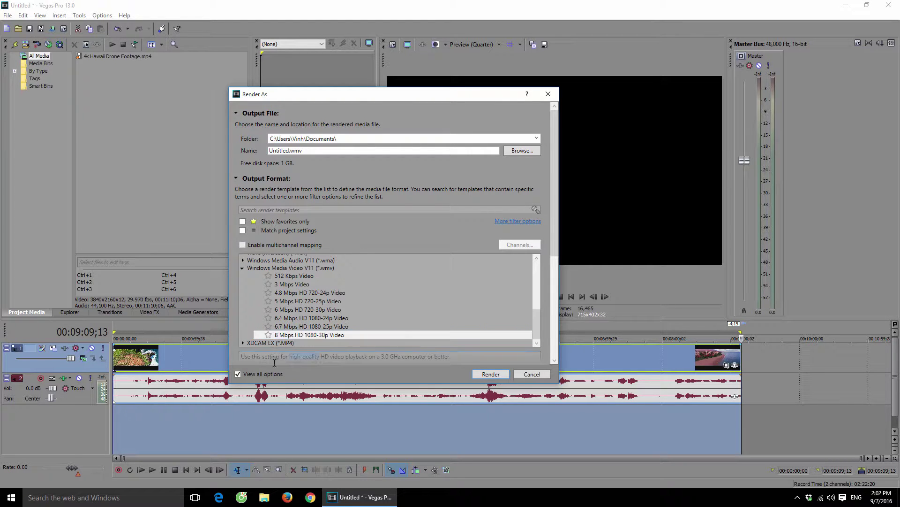
Turn off View all options in the Render As dialog to reach the template customization and loop region options
click(238, 374)
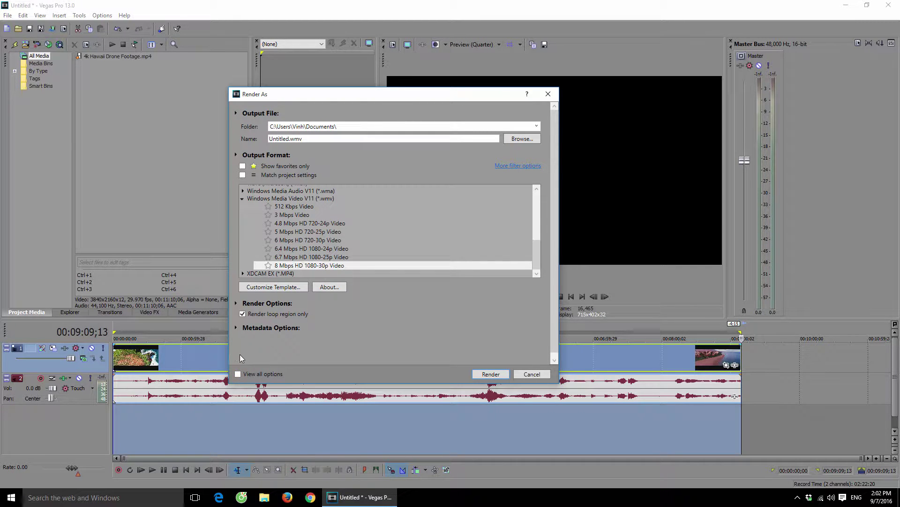
click(238, 374)
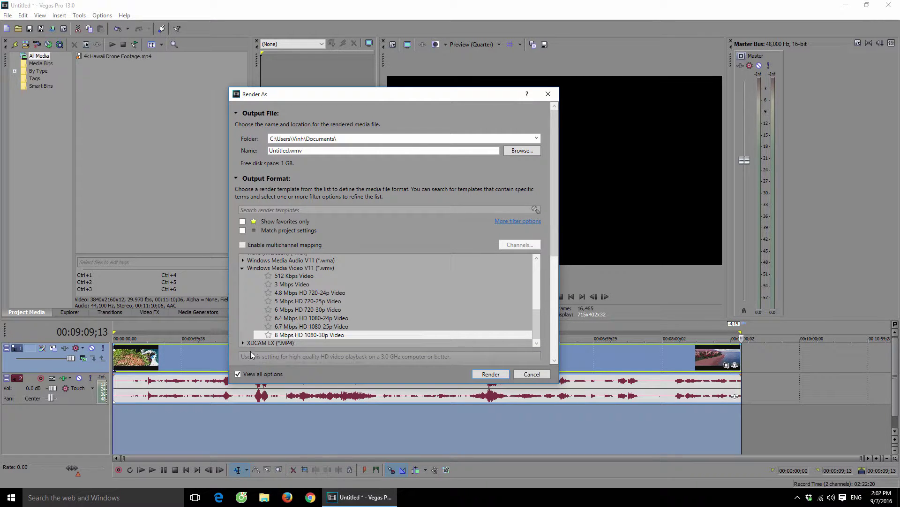
click(238, 373)
click(238, 374)
click(238, 373)
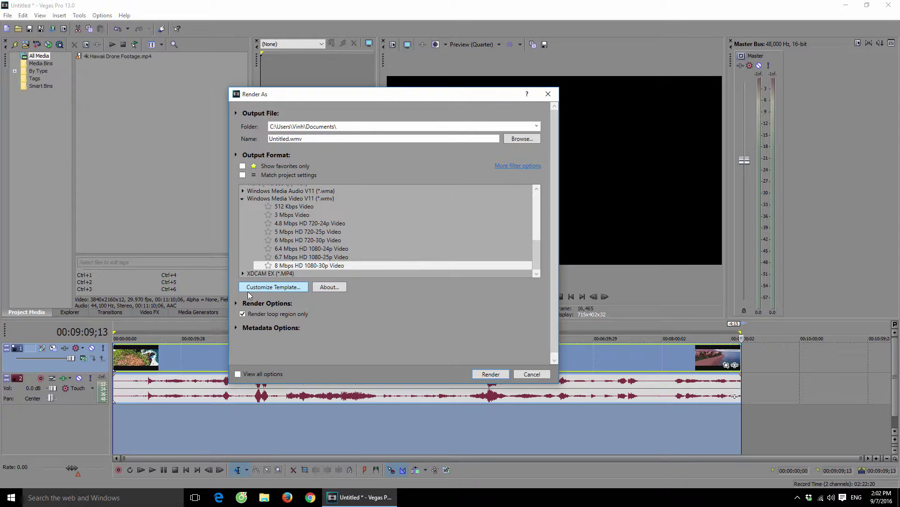
click(238, 373)
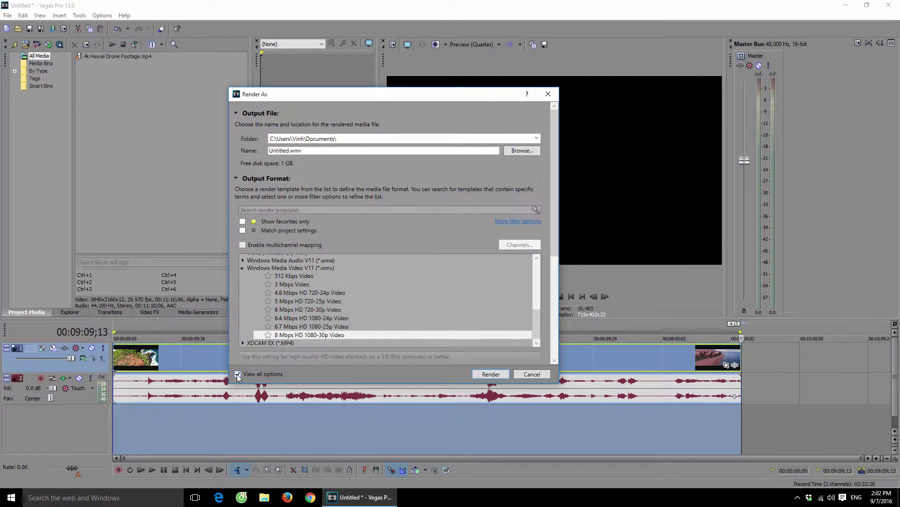
click(237, 373)
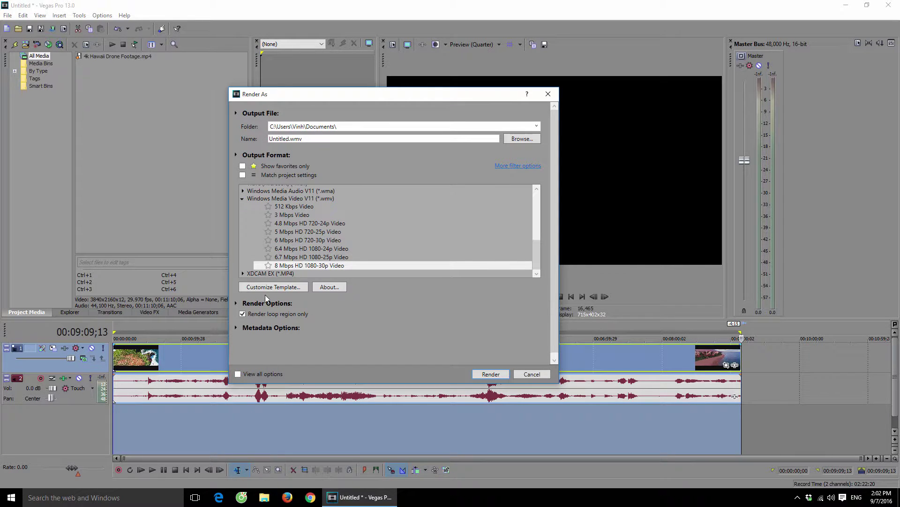
click(316, 265)
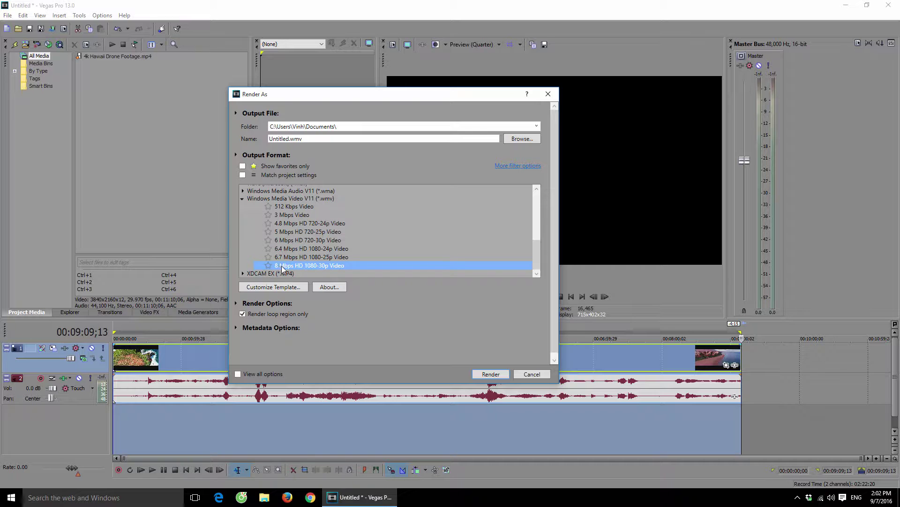
click(275, 289)
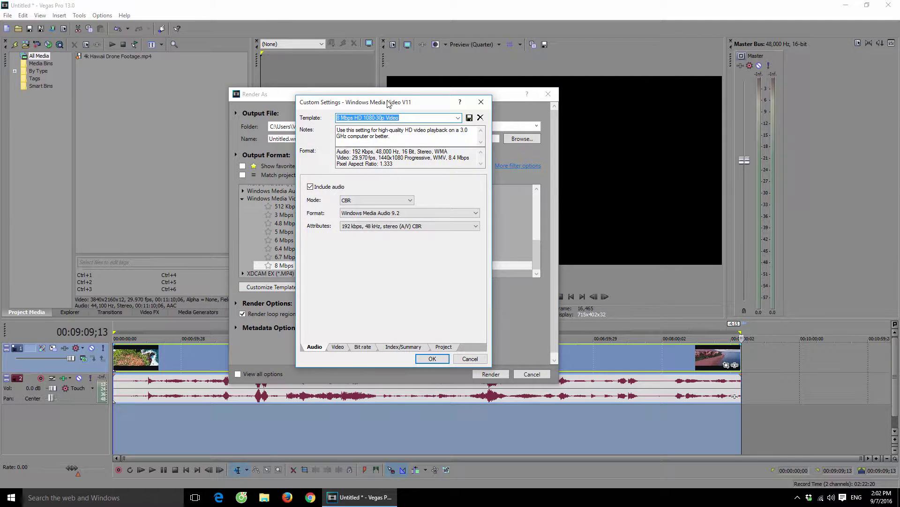
drag(353, 105, 415, 95)
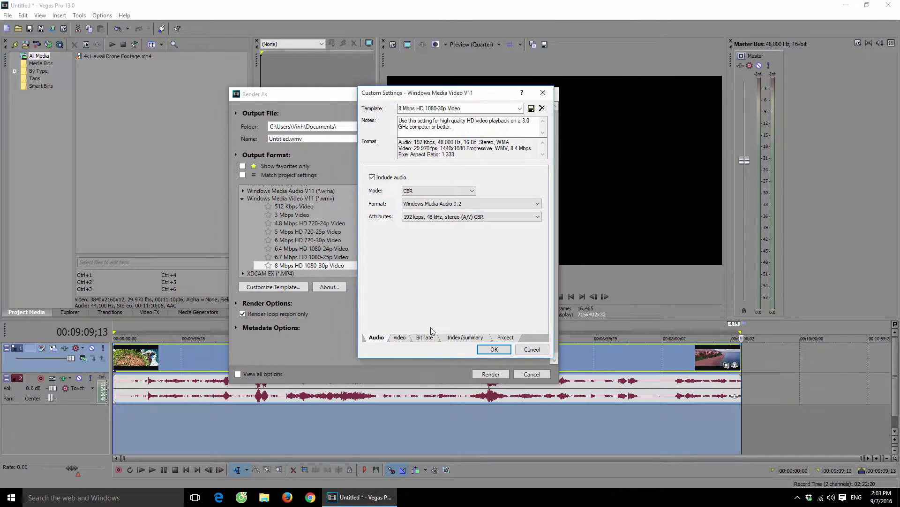
click(399, 337)
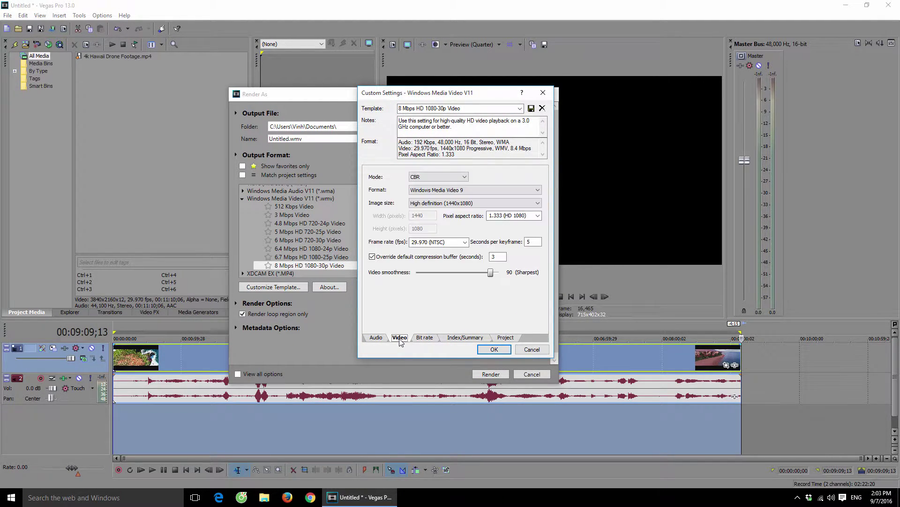
click(464, 177)
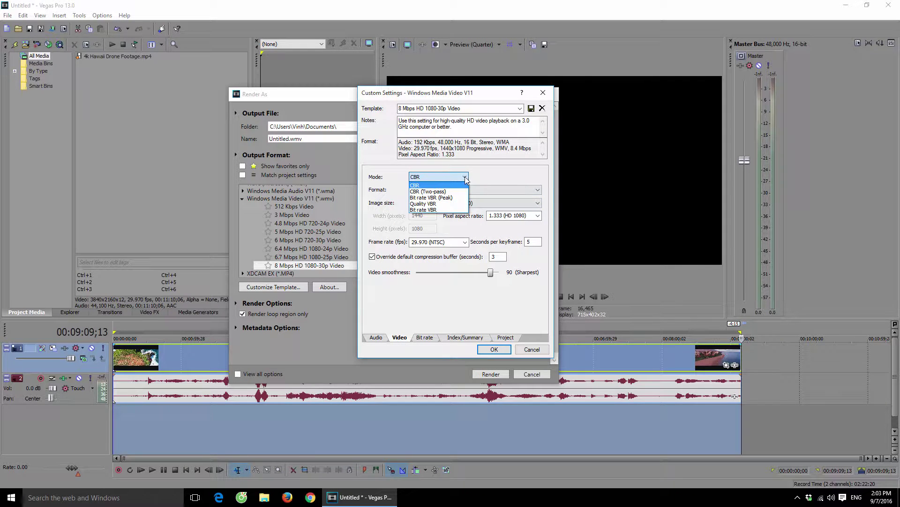
click(474, 178)
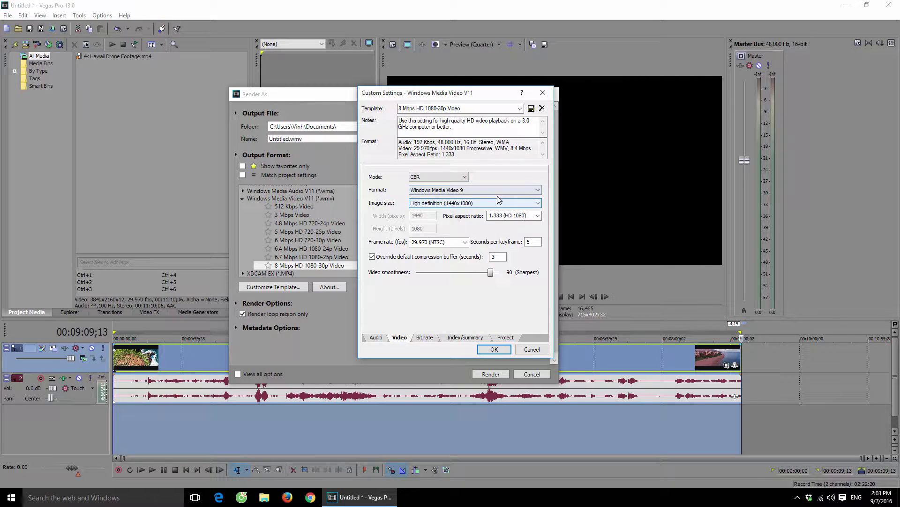
click(530, 193)
click(530, 198)
click(531, 203)
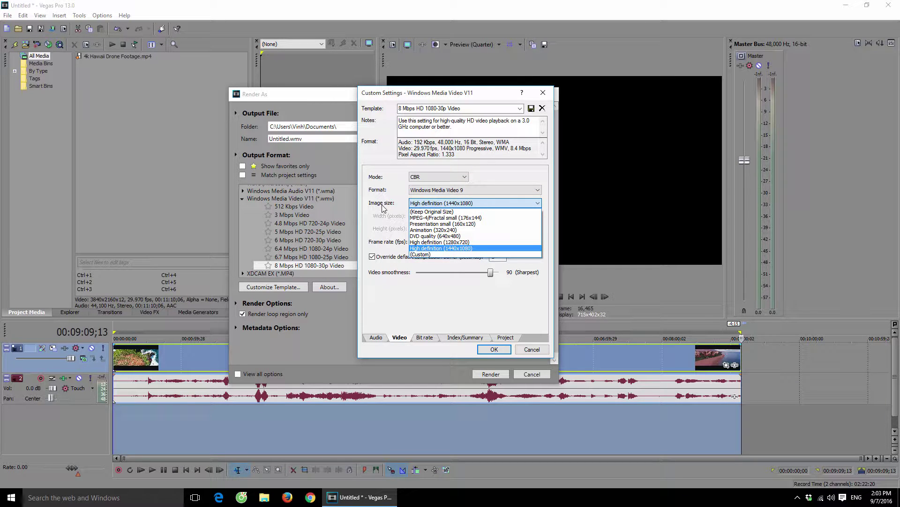
click(435, 255)
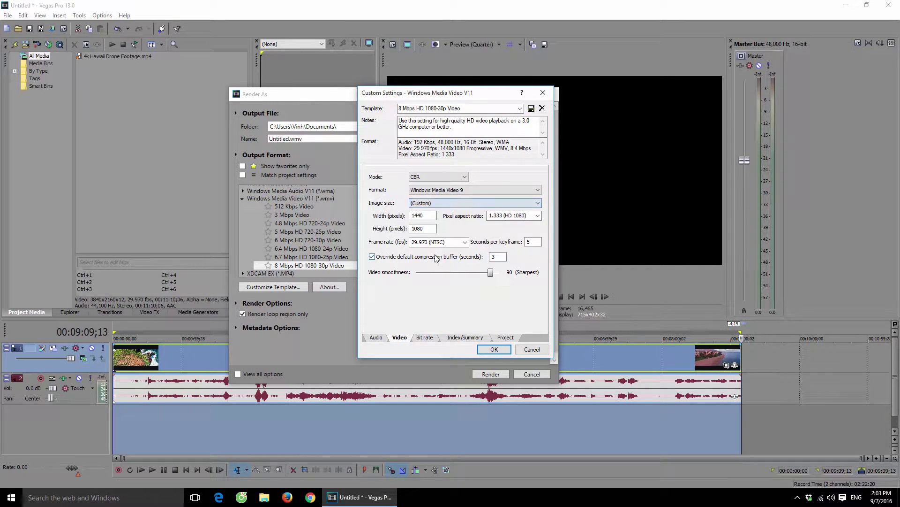
double_click(431, 217)
drag(506, 99, 481, 159)
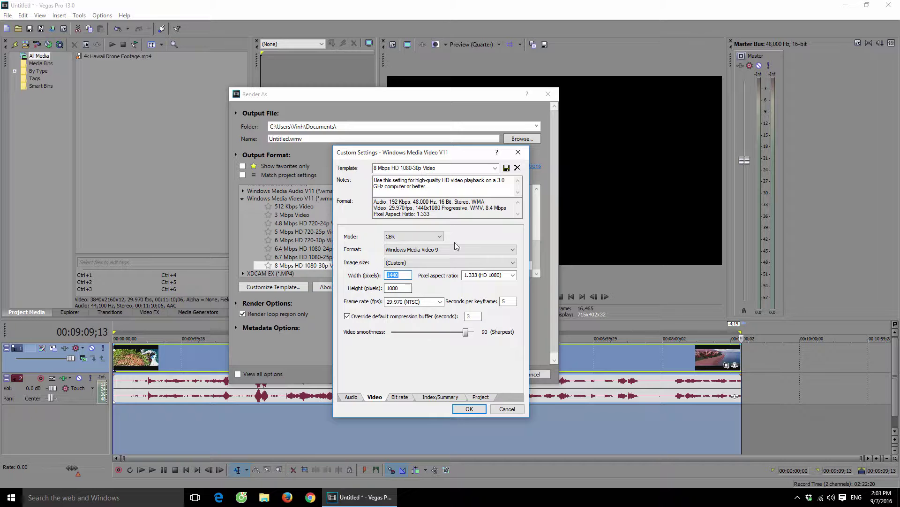
click(518, 153)
drag(510, 100, 317, 117)
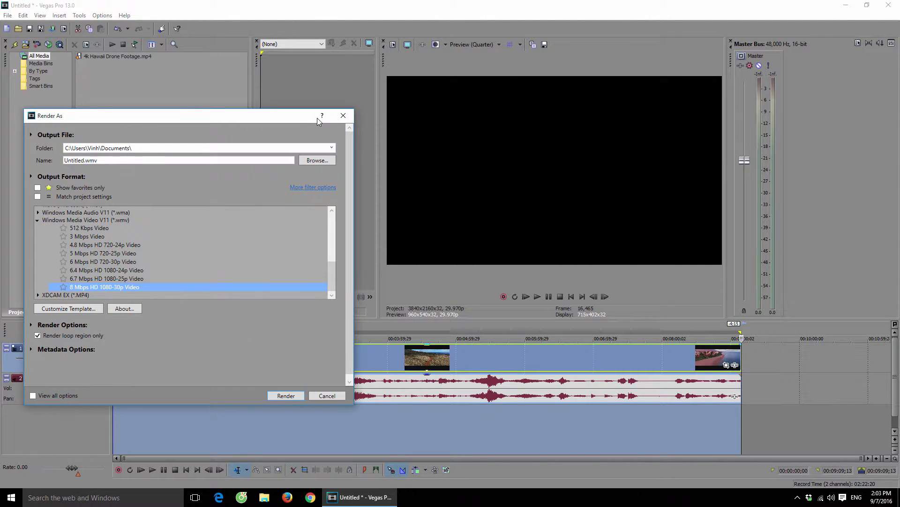
click(343, 116)
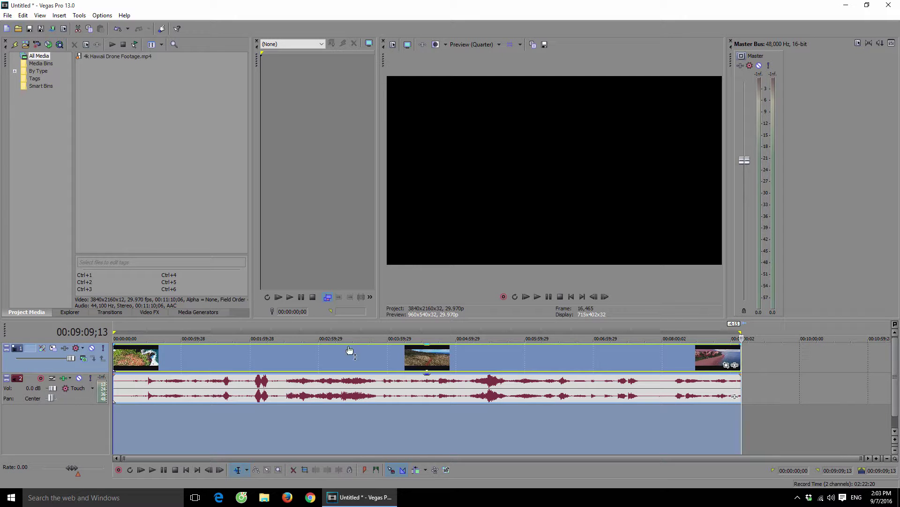
Clear the time selection, leaving the playhead at 00:04:19;10, and reopen the Render As settings
click(376, 414)
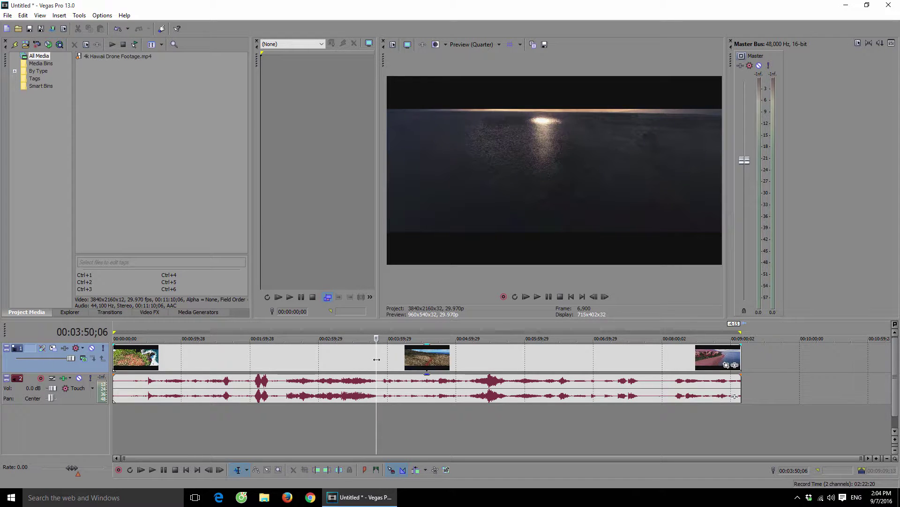
drag(377, 359, 410, 359)
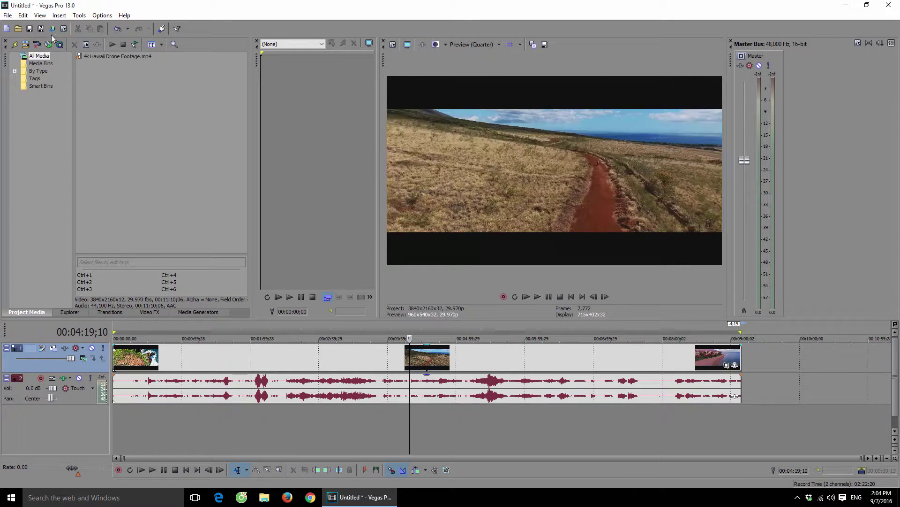
click(8, 15)
click(42, 88)
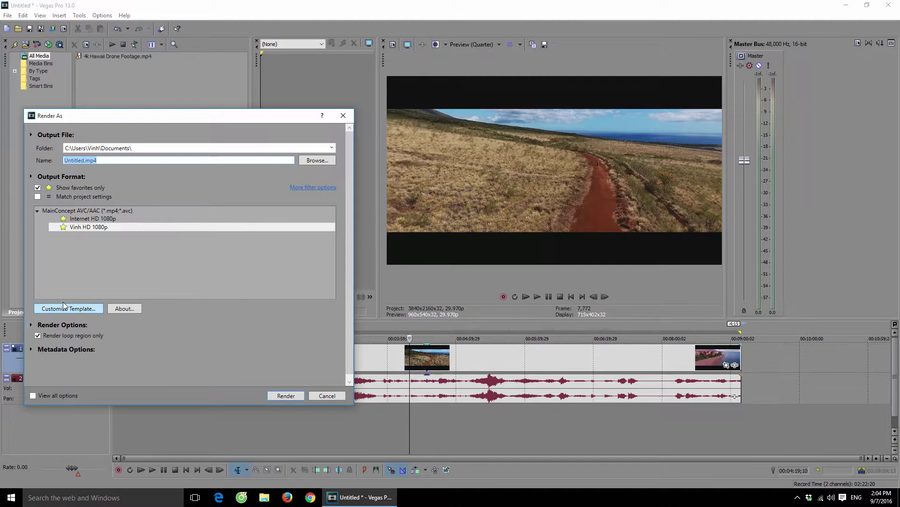
Include non-favorite templates and choose the 8 Mbps HD 1080-30p Video template under Windows Media Video V11
click(38, 187)
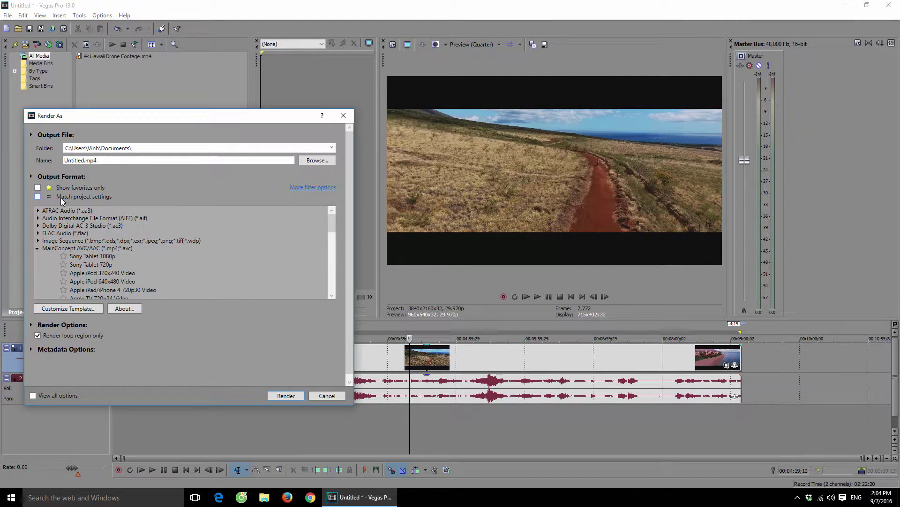
click(38, 248)
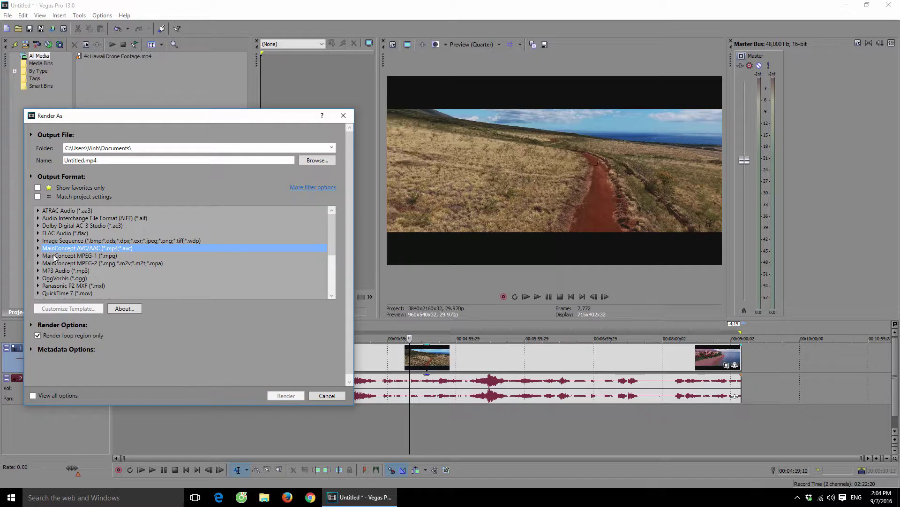
scroll(55, 258, down, 1)
scroll(55, 257, down, 2)
scroll(55, 265, down, 1)
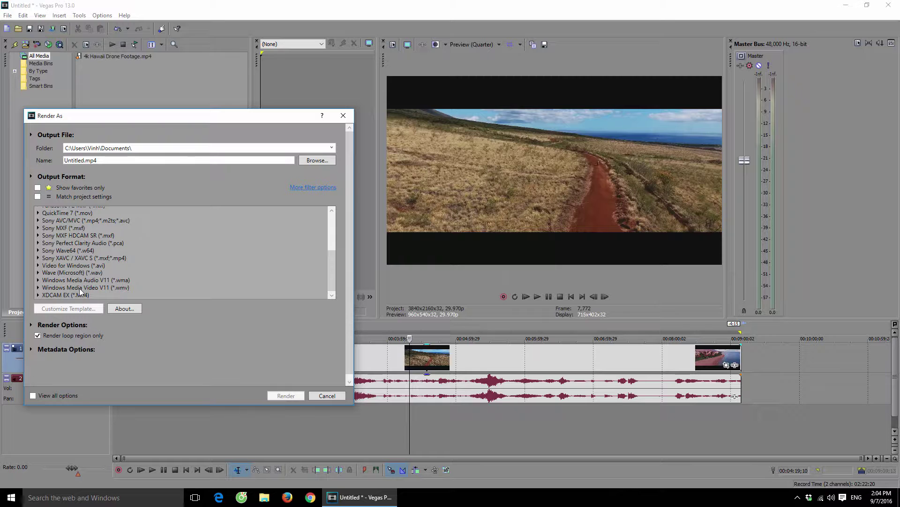
click(38, 288)
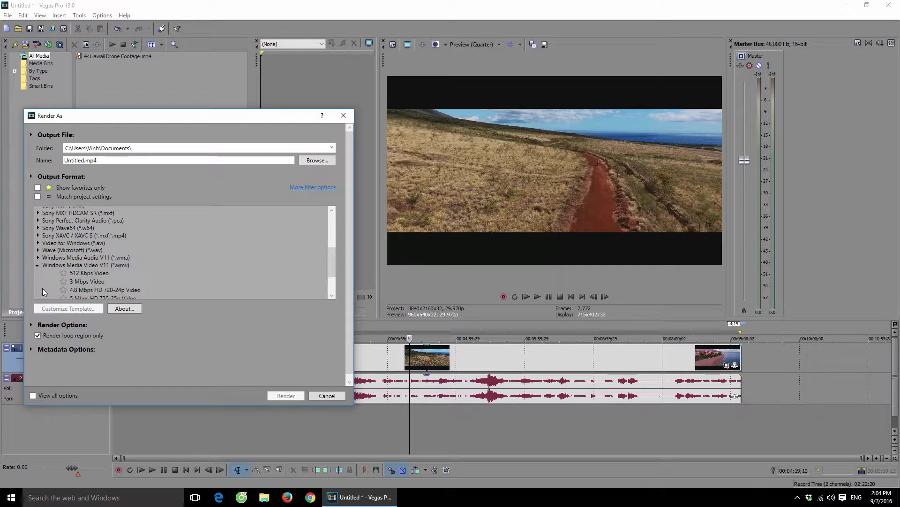
scroll(84, 280, down, 2)
click(87, 288)
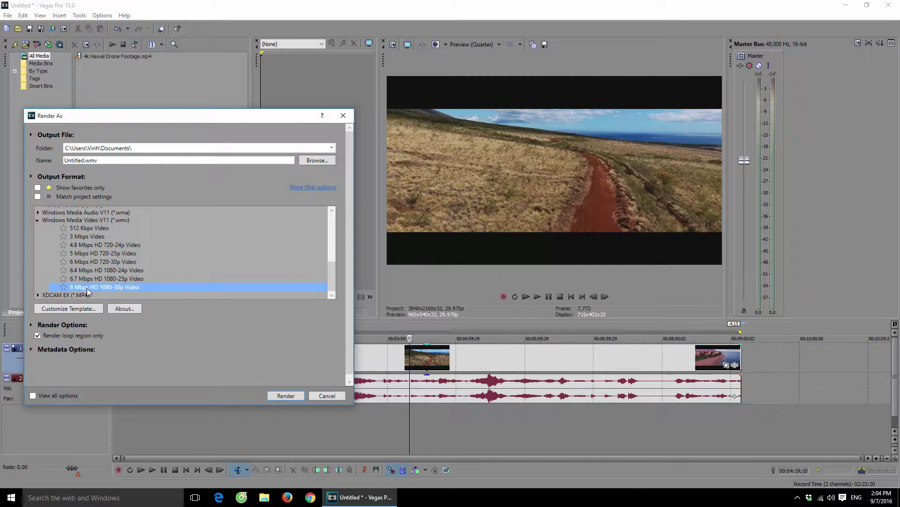
Customize the chosen template's video with a custom image size of 3840 pixels wide and 2160 pixels high
click(70, 308)
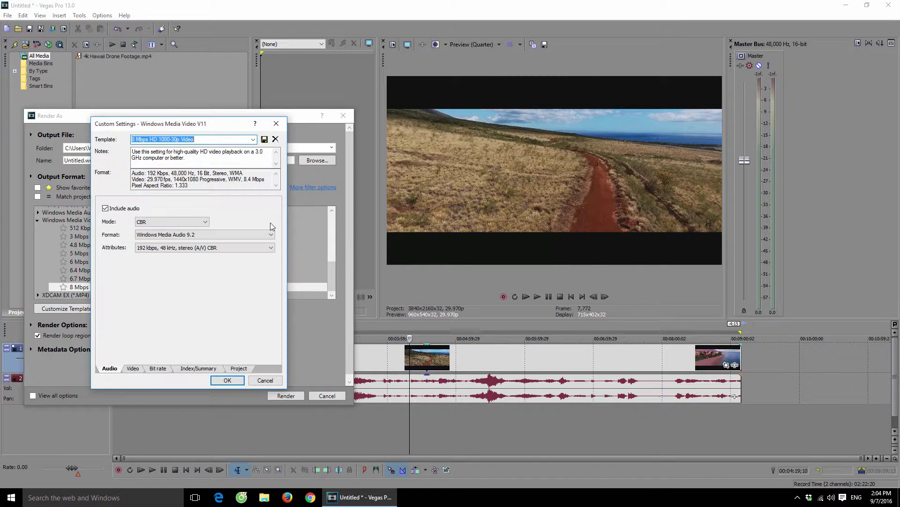
drag(201, 125, 371, 79)
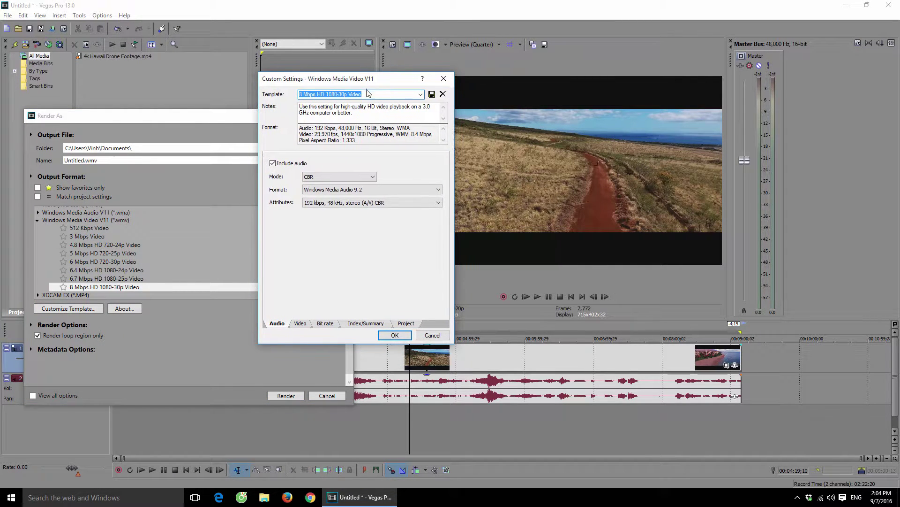
click(300, 323)
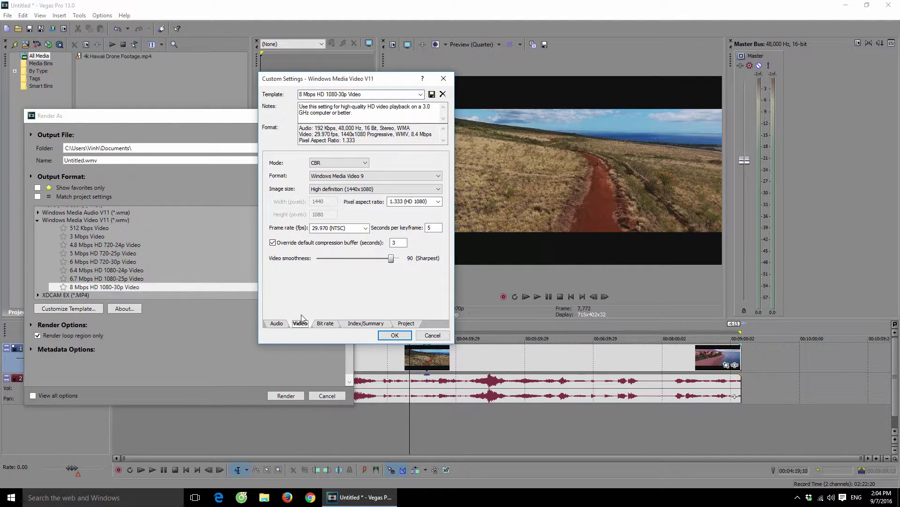
click(439, 189)
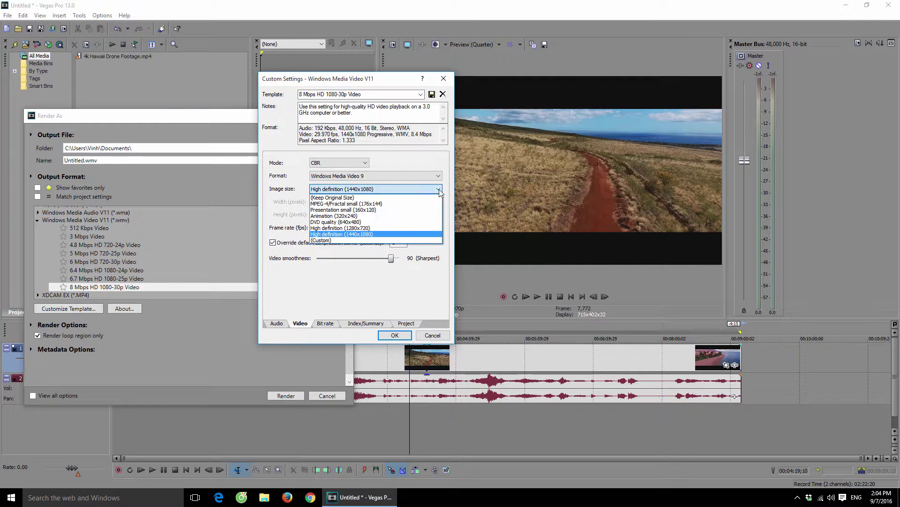
click(353, 244)
double_click(324, 201)
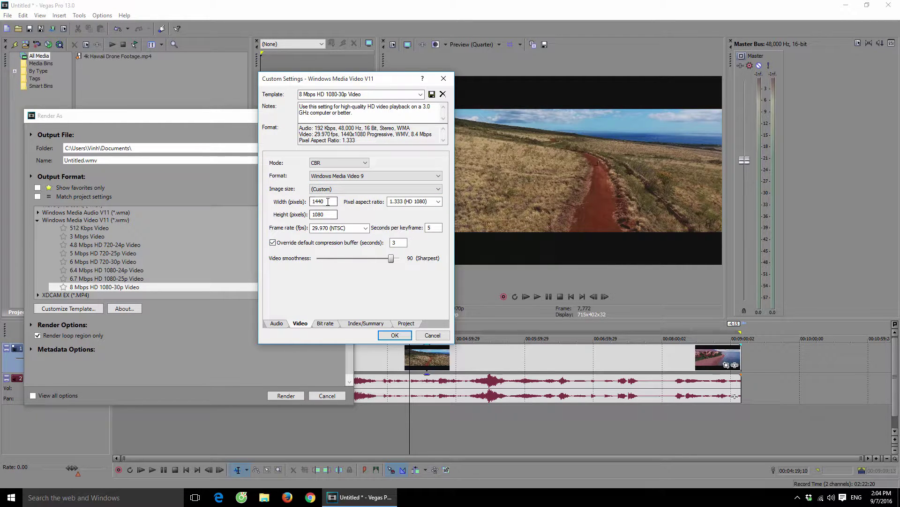
drag(401, 83, 341, 93)
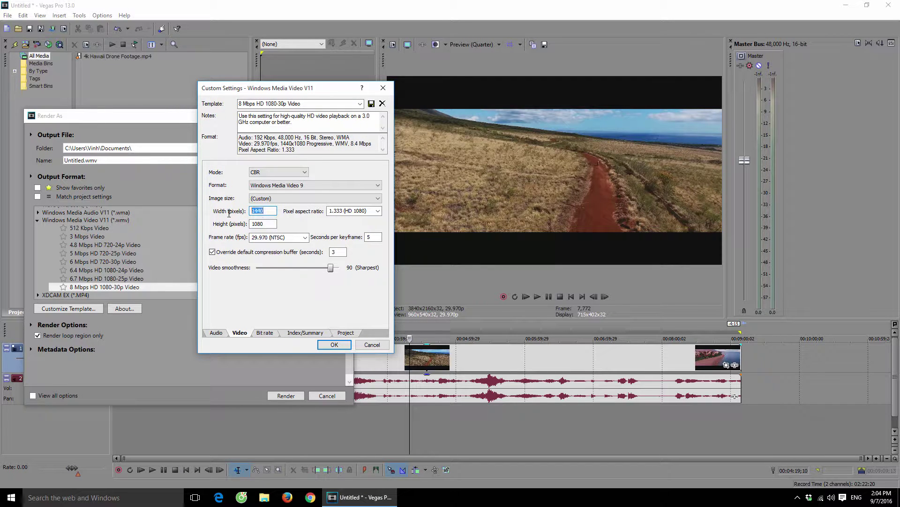
text(3840)
key(Tab)
text(2160)
Keep the template's frame rate at 29.970 (NTSC) and set its pixel aspect ratio to 1.000 (Square)
click(303, 240)
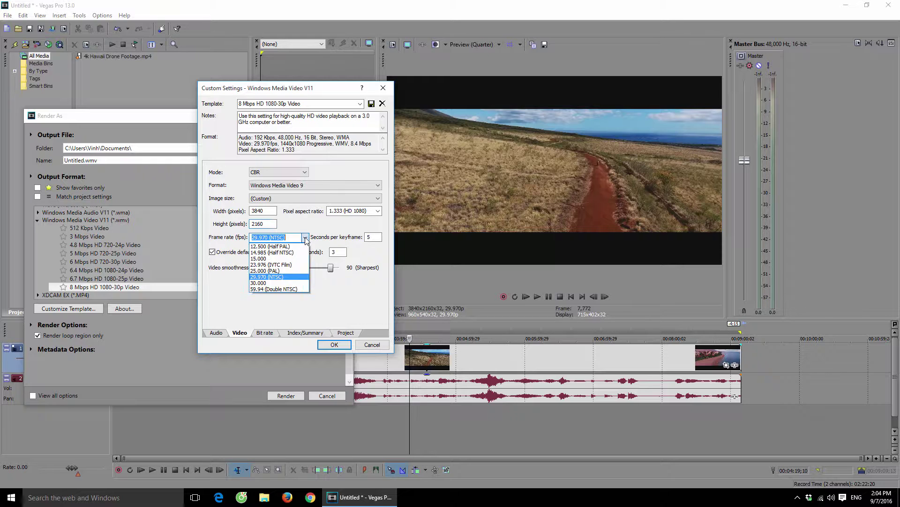
click(258, 277)
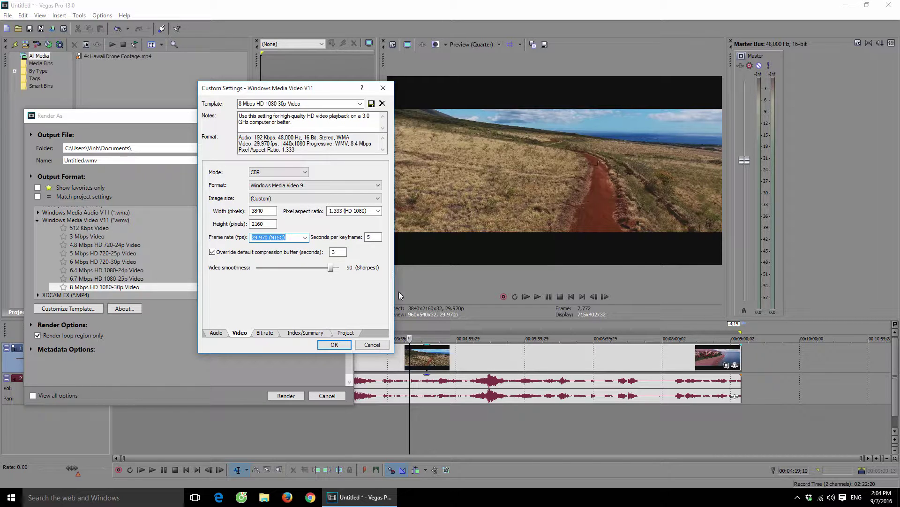
click(378, 212)
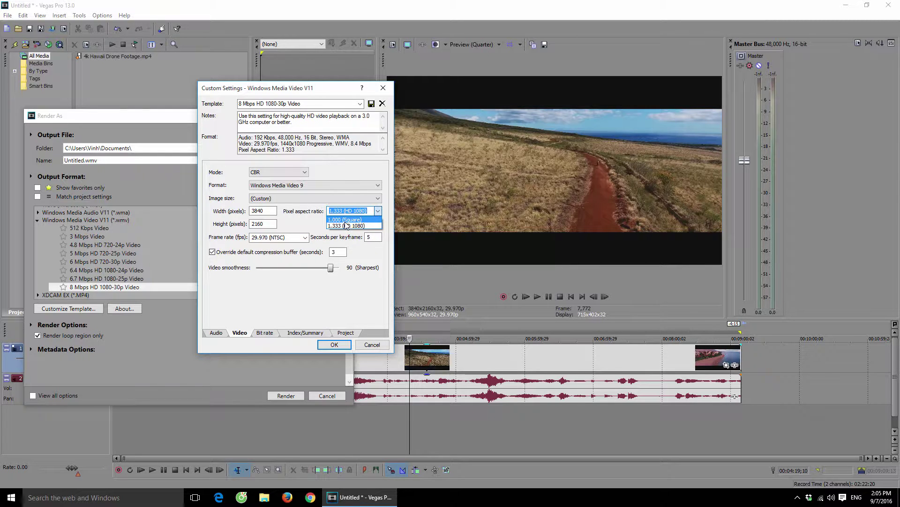
click(346, 225)
Check the template's target bit rate and set its video rendering quality to Best
click(265, 333)
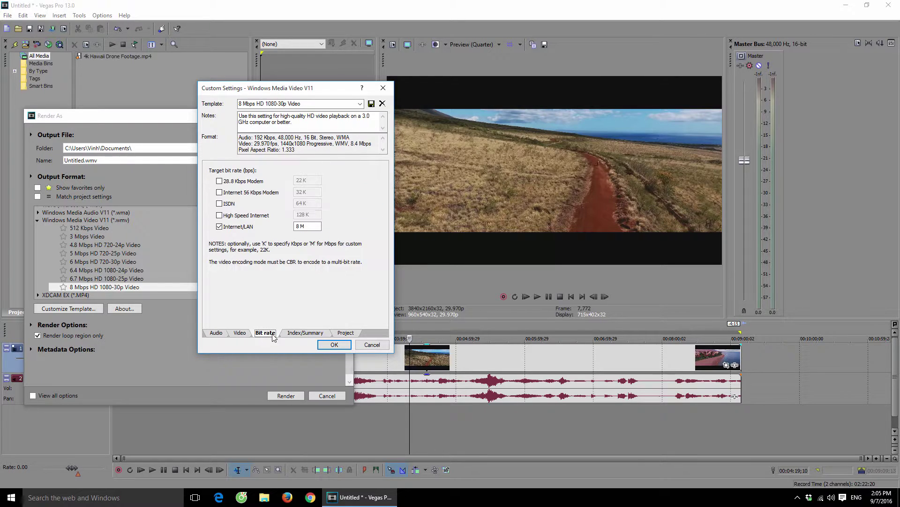
click(342, 333)
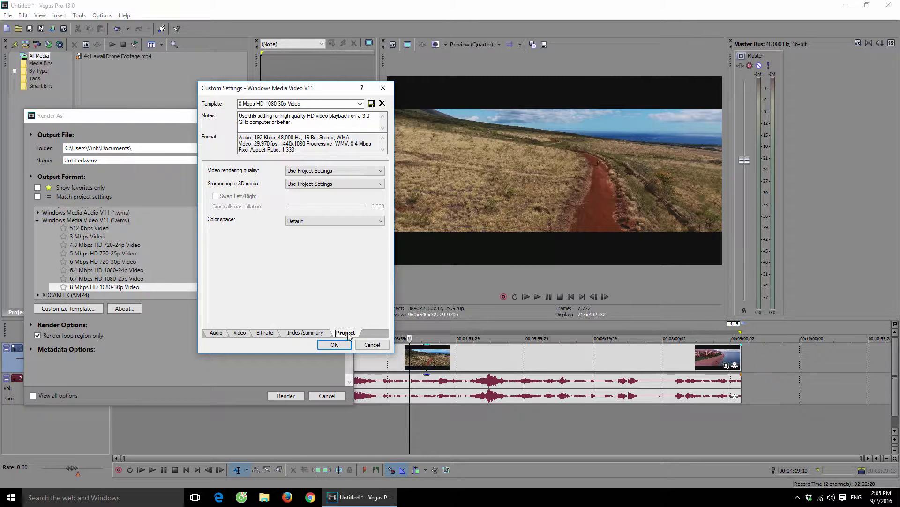
click(359, 172)
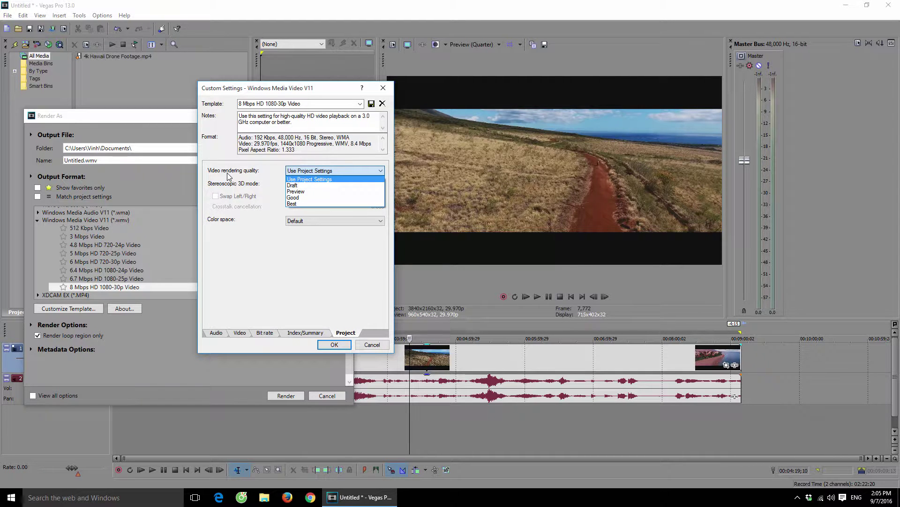
click(301, 203)
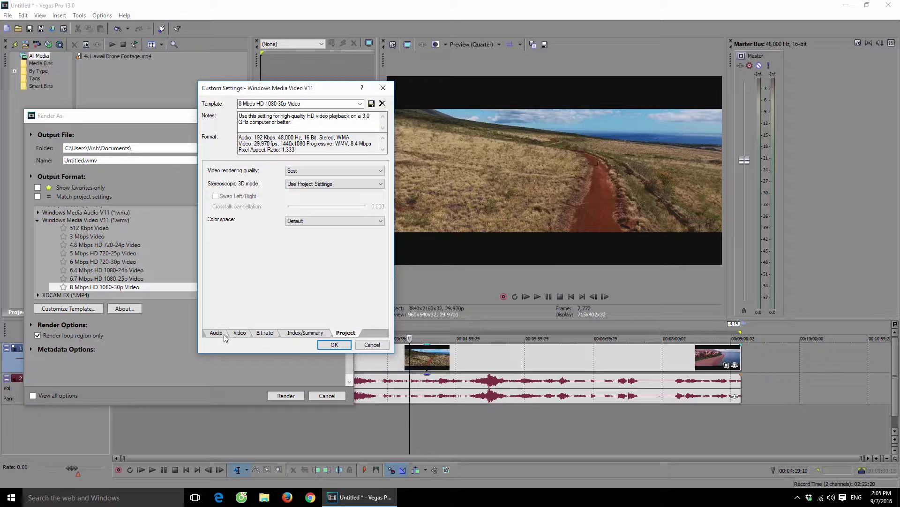
Set the custom template's Internet/LAN target bit rate to 32 M
click(239, 333)
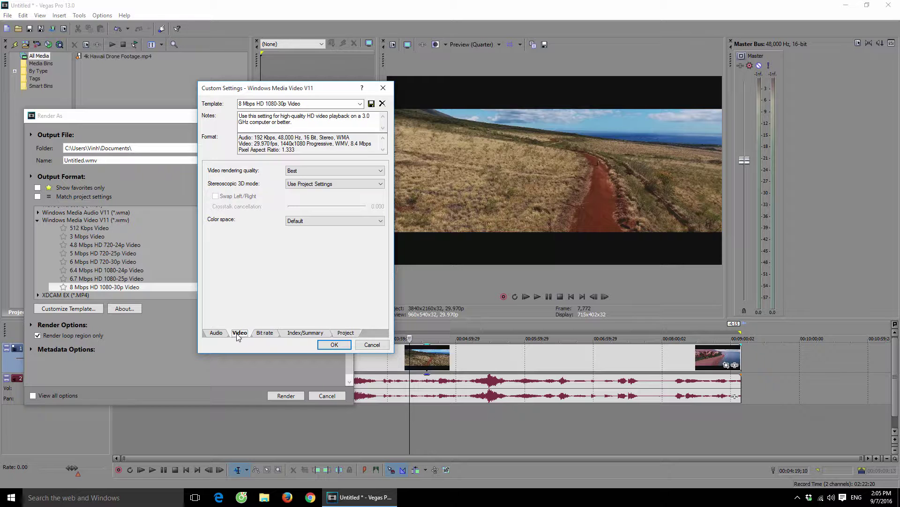
click(314, 103)
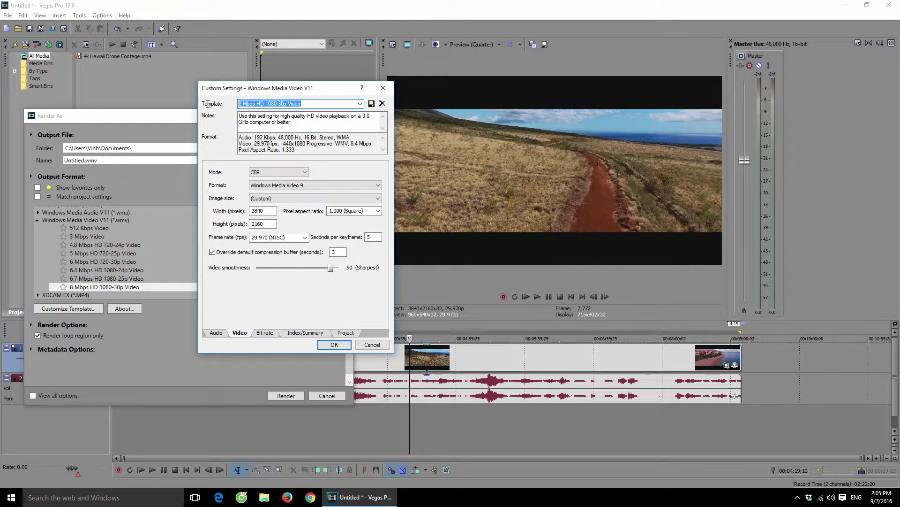
click(247, 104)
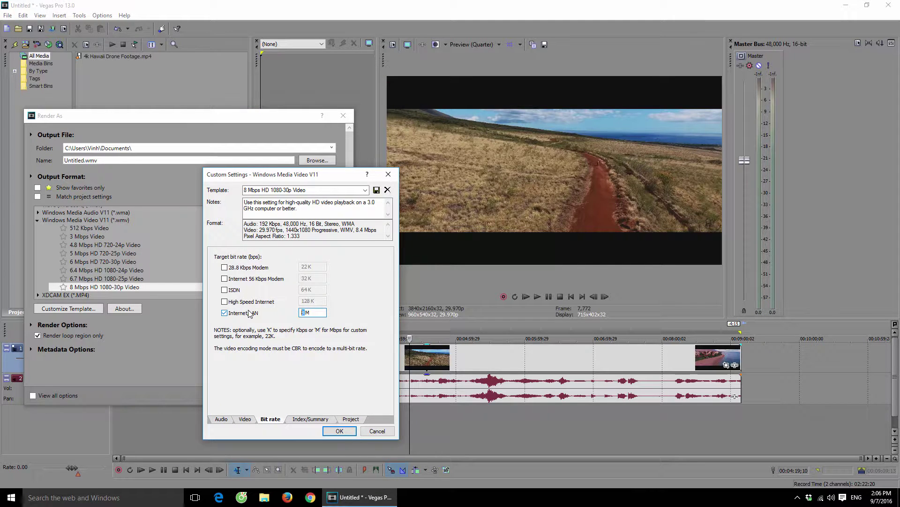
text(2)
key(BackSpace)
key(BackSpace)
double_click(304, 312)
Change the beginning of the template name to "32 Mbps 4K"
click(338, 191)
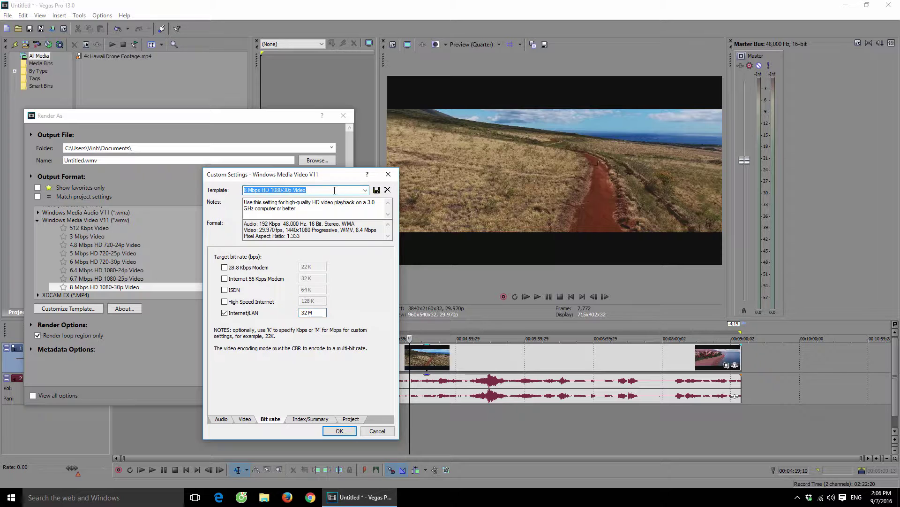
drag(338, 191, 257, 190)
click(250, 190)
text(32)
text(U)
key(Left)
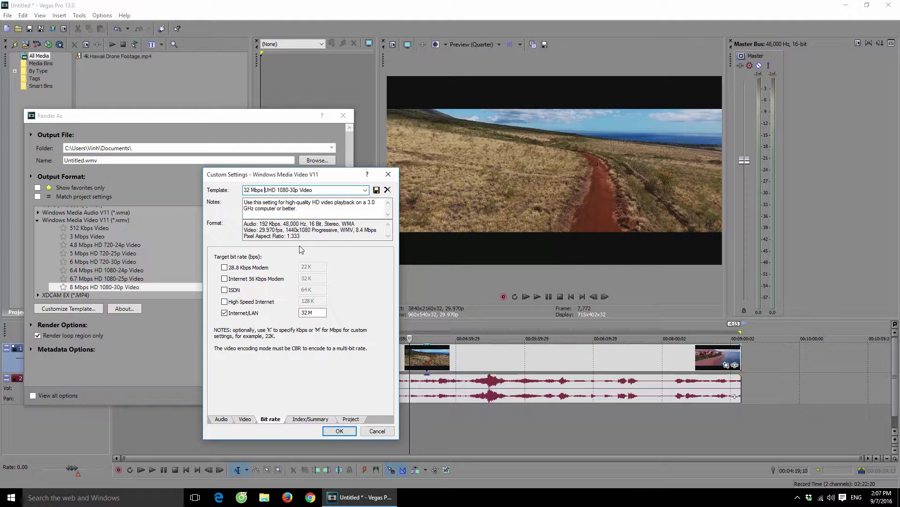
key(shift+Right)
text(4K)
Complete the template name as "32 Mbps 4K 3840-30p Youtube", then save the template and accept its custom settings
key(Delete)
key(Delete)
key(Delete)
key(Delete)
text(3840)
text(-)
drag(294, 190, 324, 189)
text(UOU)
key(BackSpace)
key(BackSpace)
text(Youtube)
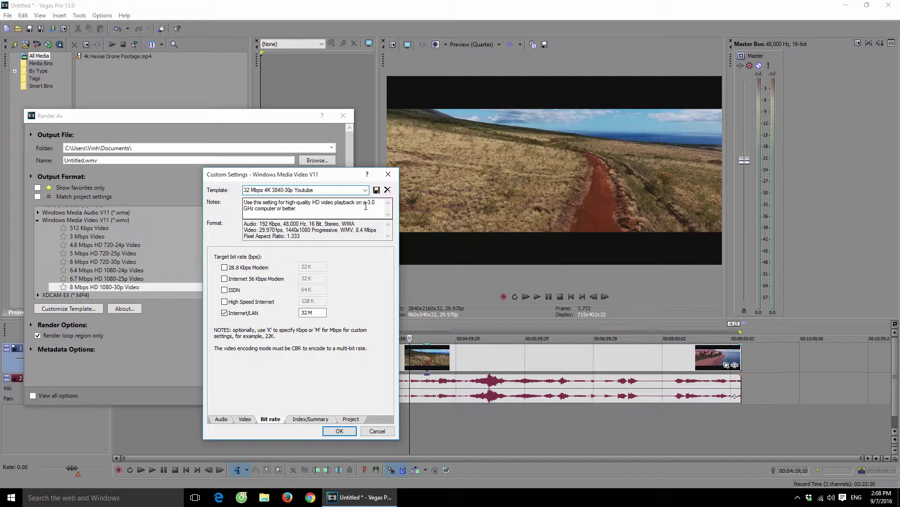
click(380, 191)
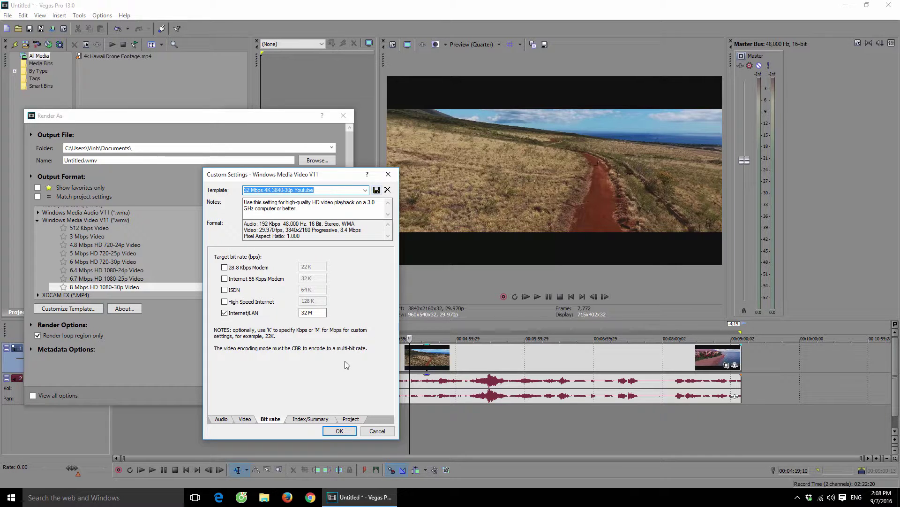
click(340, 431)
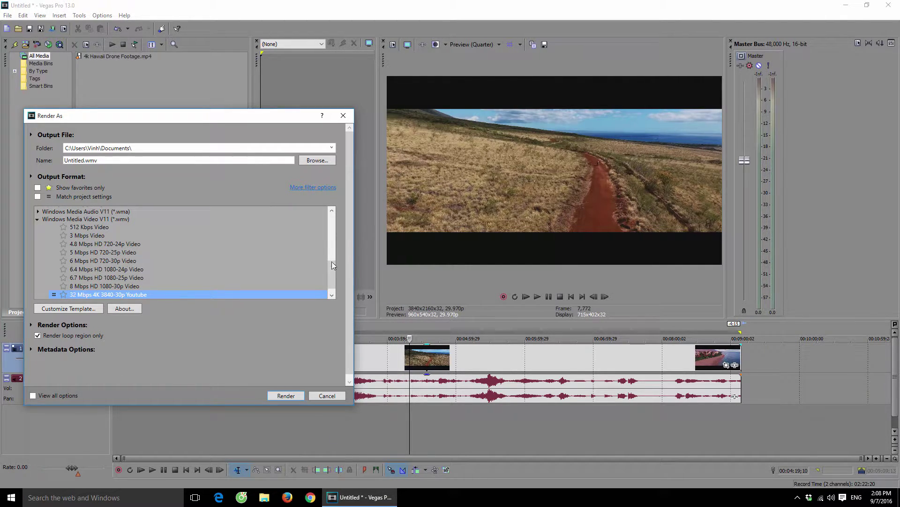
Mark the 32 Mbps 4K 3840-30p Youtube template as a favorite and limit the format list to favorites
drag(331, 269, 331, 272)
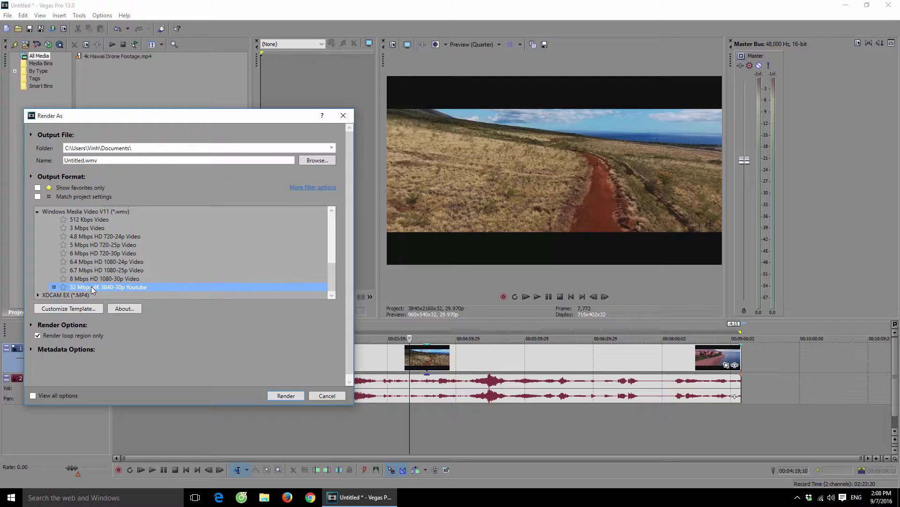
click(63, 288)
click(38, 188)
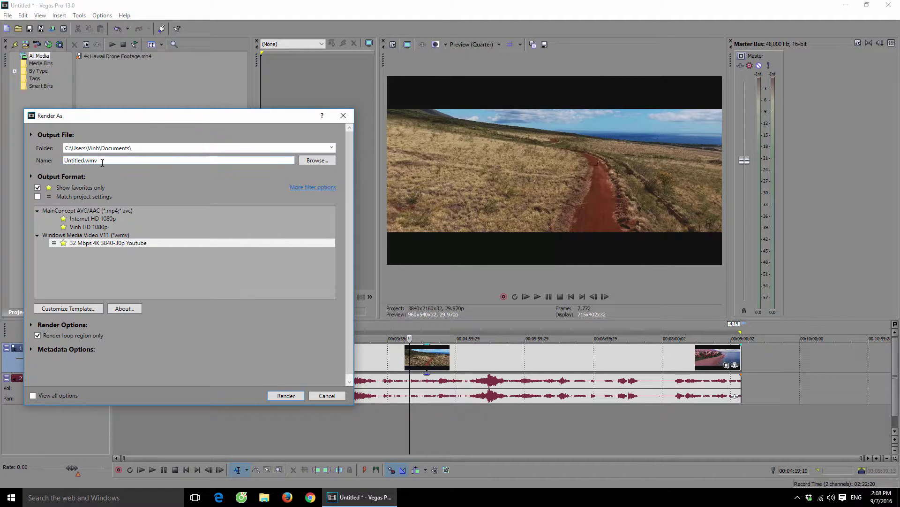
key(Tab)
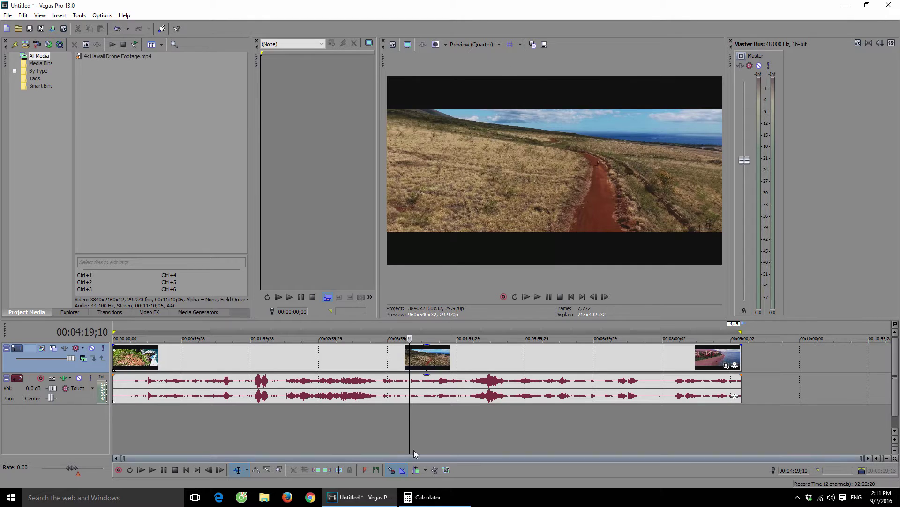
click(400, 445)
click(299, 427)
click(339, 426)
click(501, 425)
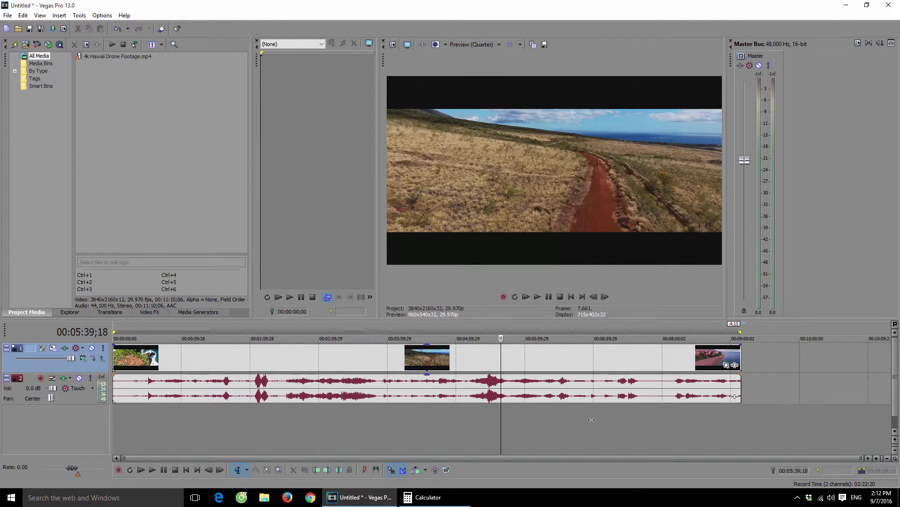
click(591, 420)
click(200, 420)
click(421, 422)
click(435, 422)
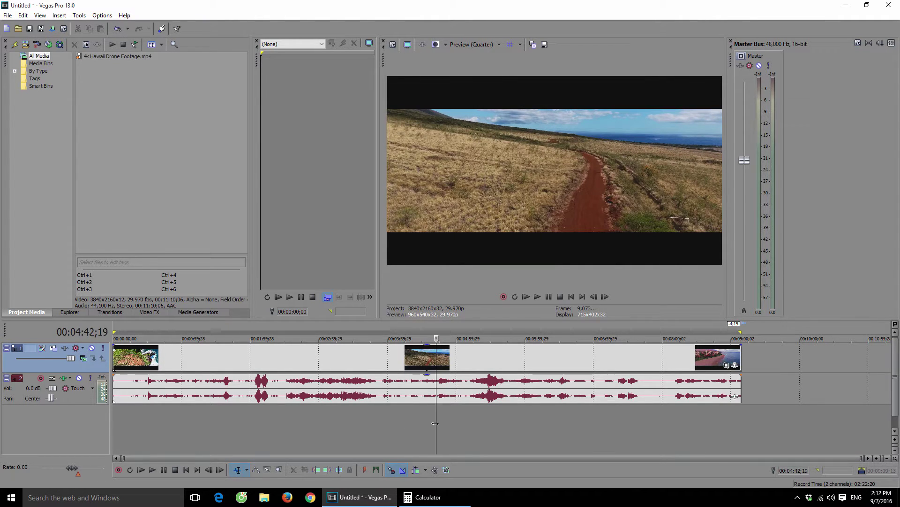
click(406, 422)
click(412, 422)
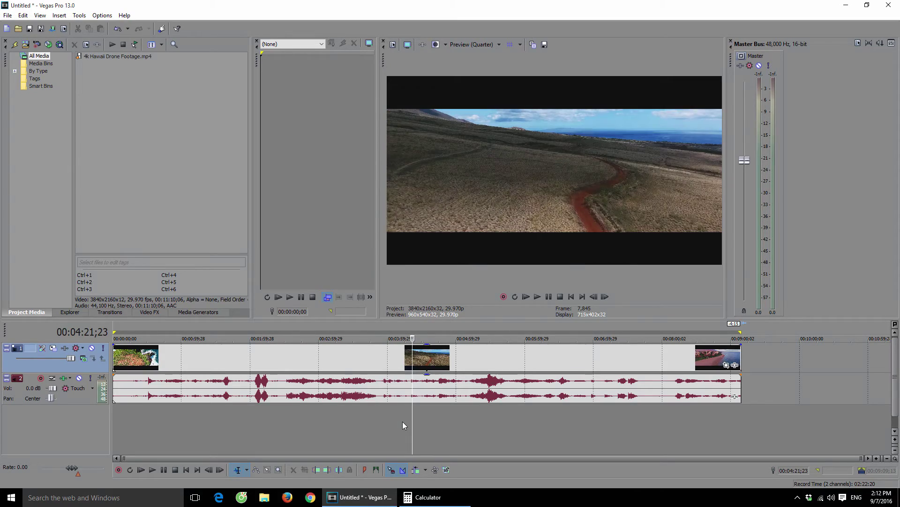